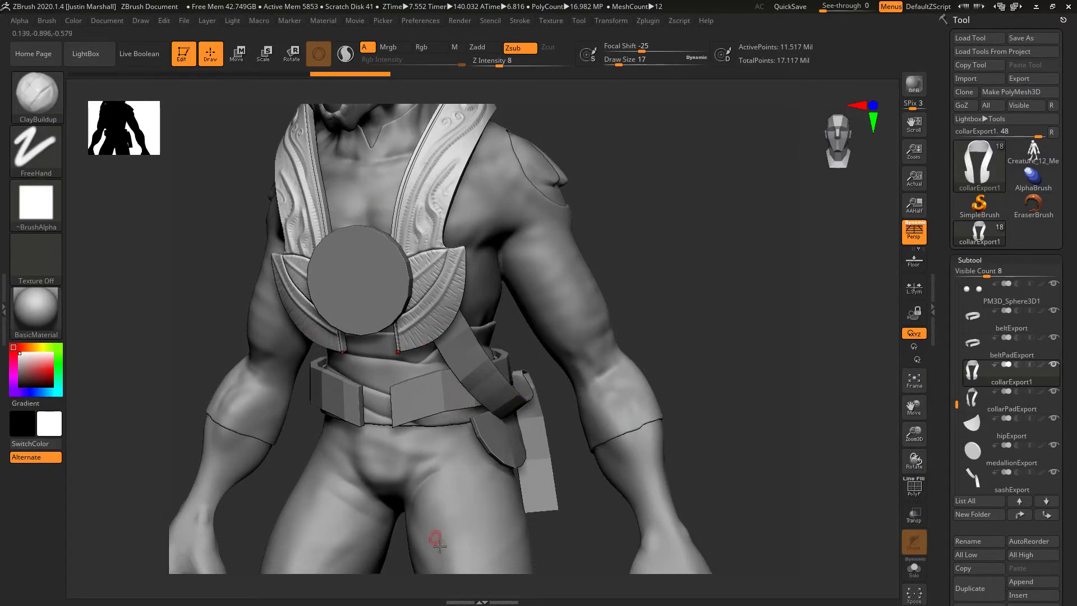
# Make the belt the active subtool and subdivide it several levels until its faceted surface is smooth.
pyautogui.moveTo(692, 304)
pyautogui.mouseDown()
pyautogui.moveTo(704, 320)
pyautogui.moveTo(714, 308)
pyautogui.moveTo(708, 326)
pyautogui.mouseUp()
pyautogui.keyDown('alt'); pyautogui.click(432, 364); pyautogui.keyUp('alt')
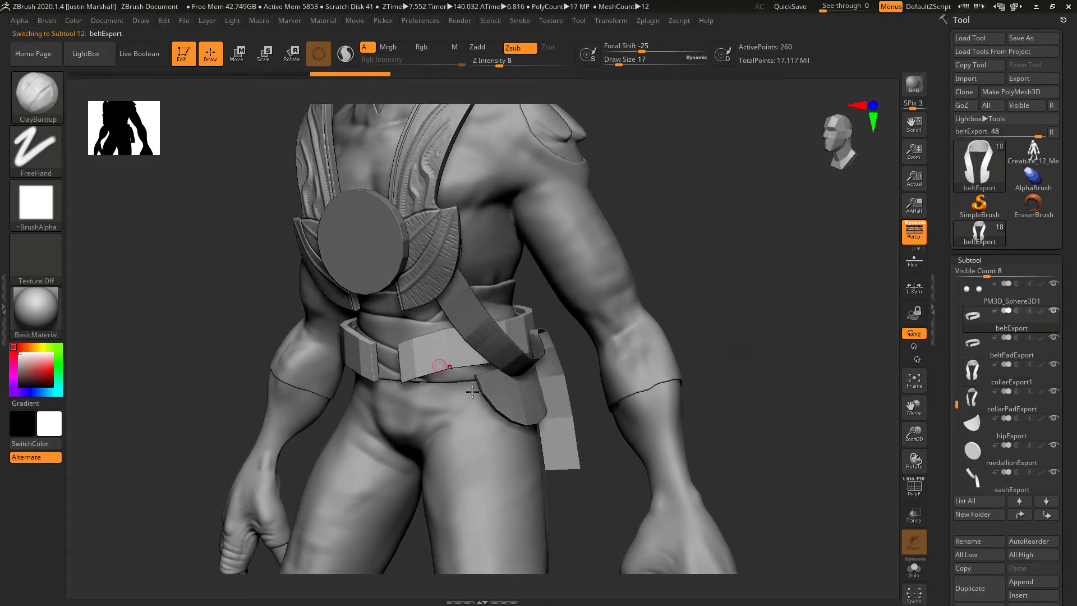
pyautogui.moveTo(721, 307)
pyautogui.mouseDown()
pyautogui.moveTo(740, 307)
pyautogui.moveTo(716, 305)
pyautogui.mouseUp()
pyautogui.press('ctrl')
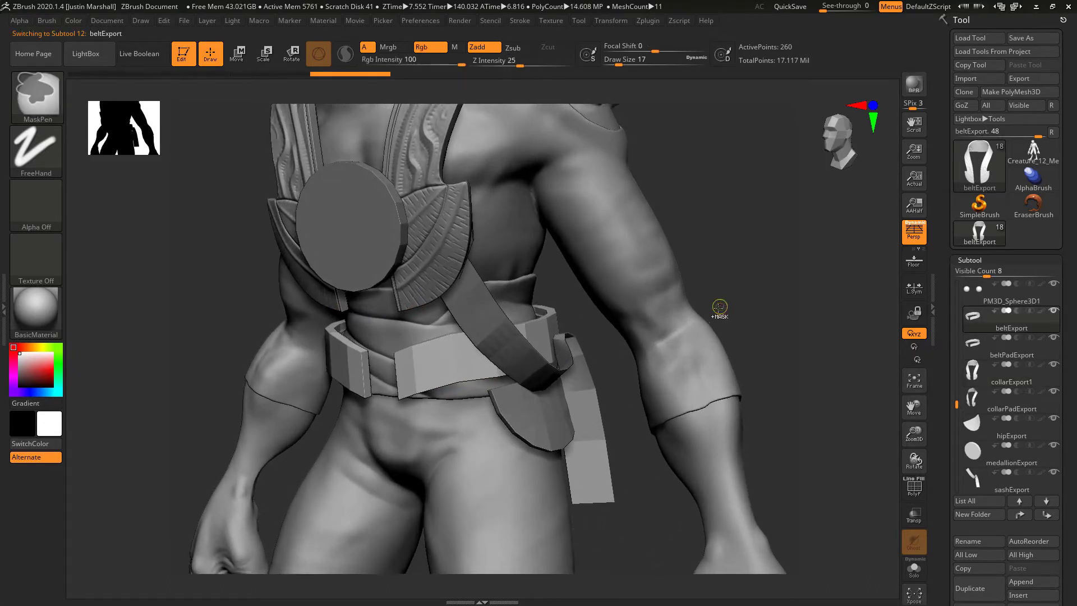
pyautogui.hotkey('ctrl', 'd')
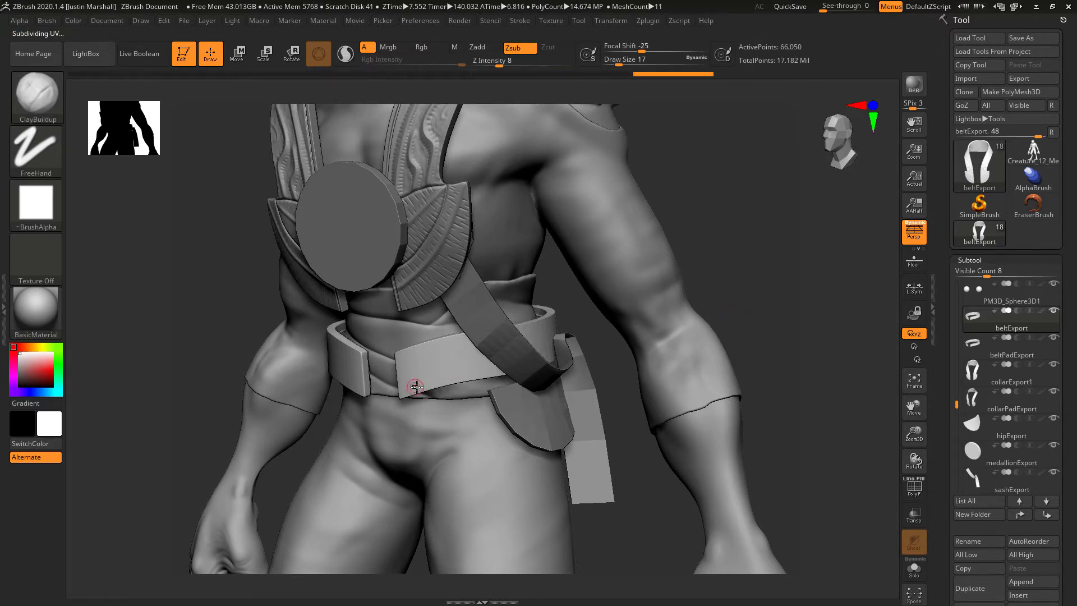
pyautogui.hotkey('ctrl', 'd')
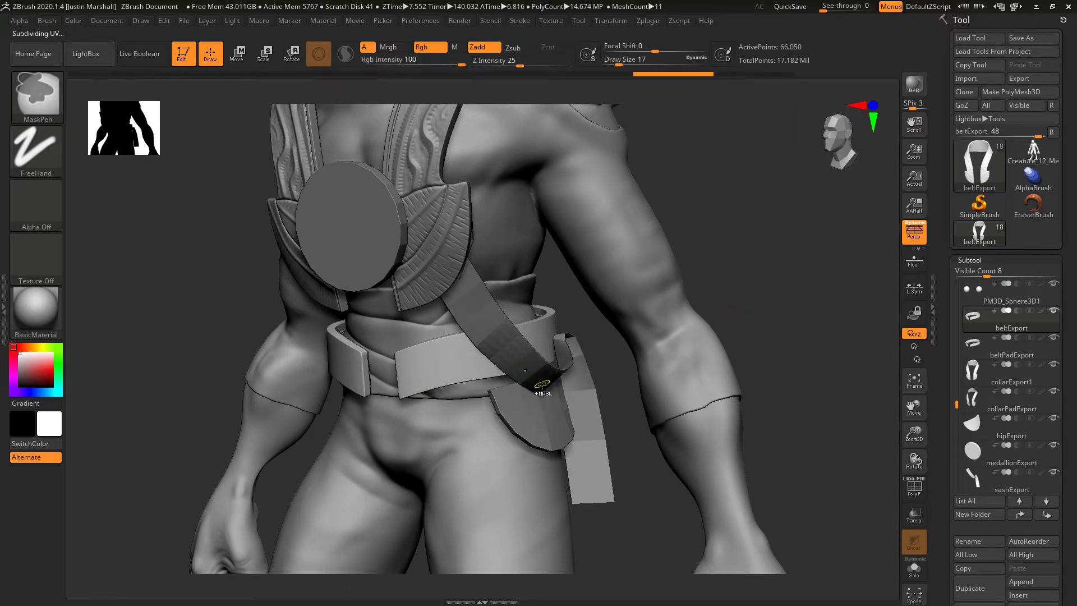
# Hide the sashExport subtool so the belt and hip plate are unobstructed.
pyautogui.moveTo(735, 259); pyautogui.dragTo(257, 260)
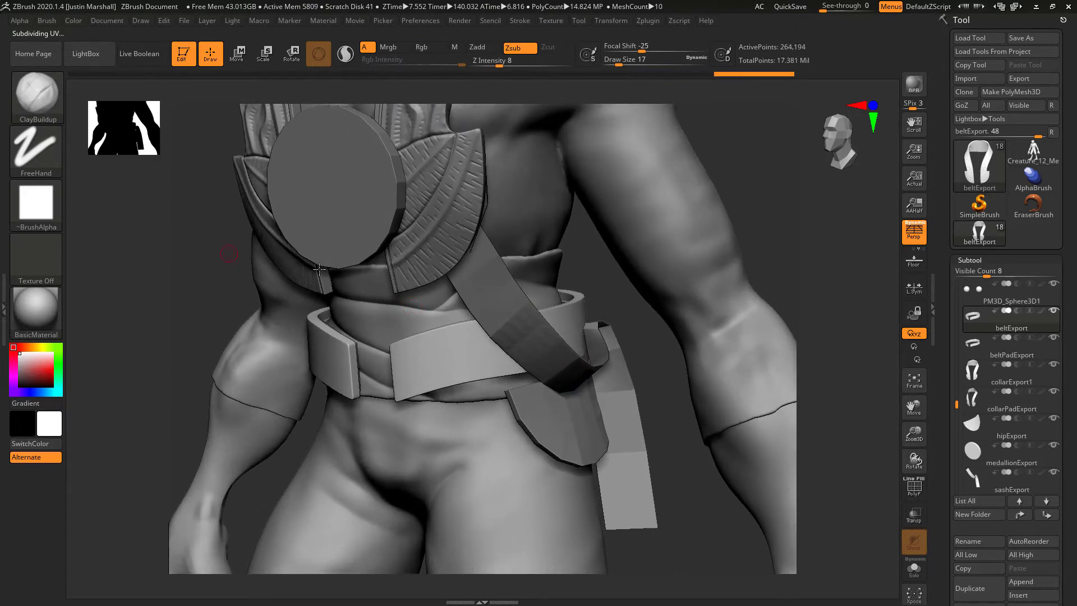
pyautogui.moveTo(952, 406); pyautogui.dragTo(957, 431)
pyautogui.click(1054, 391)
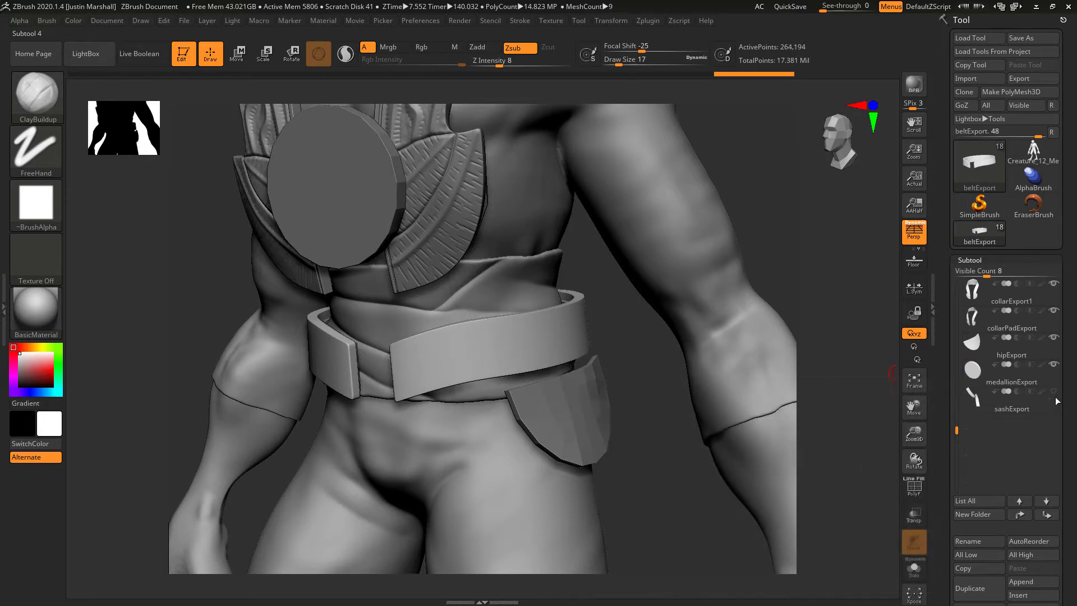
# Choose the DamStandard brush, switch it to Zadd, and set its draw size to 27.
pyautogui.moveTo(824, 226)
pyautogui.mouseDown()
pyautogui.moveTo(759, 211)
pyautogui.moveTo(771, 229)
pyautogui.moveTo(714, 233)
pyautogui.mouseUp()
pyautogui.press('b')
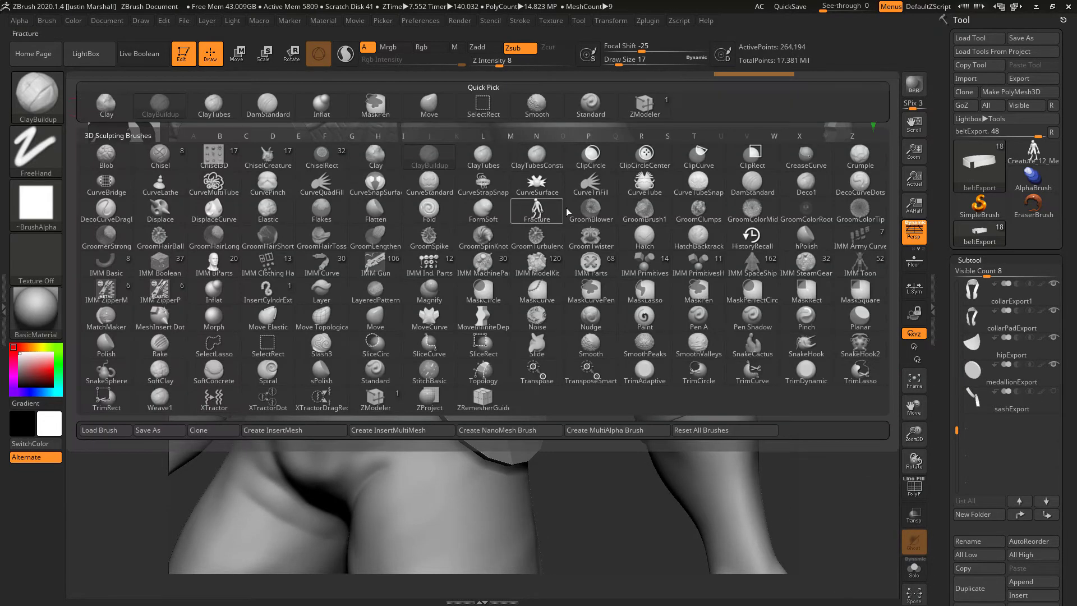
pyautogui.click(743, 185)
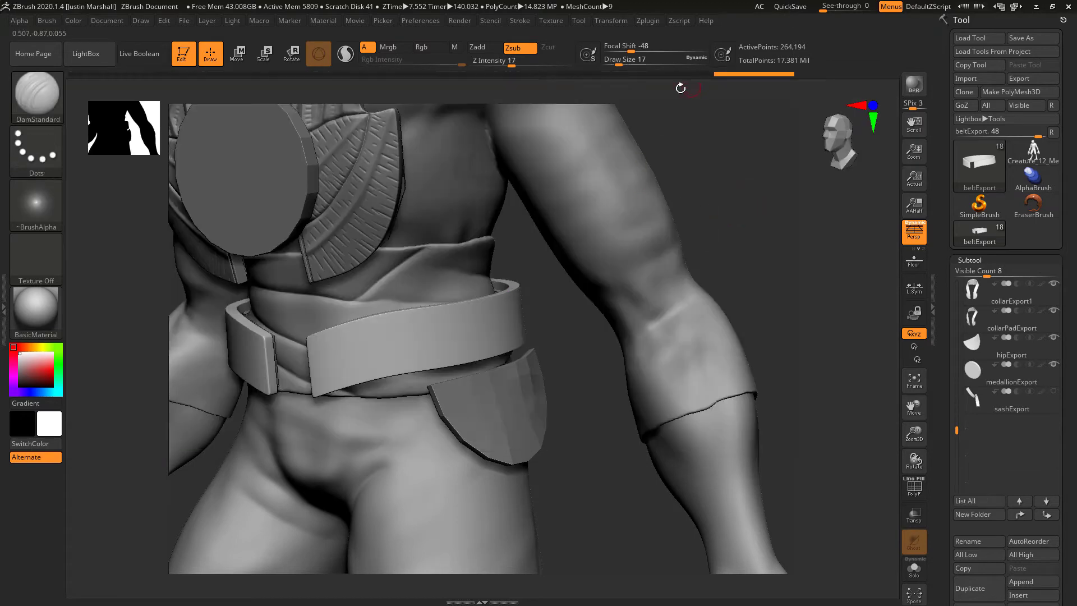
pyautogui.moveTo(619, 65); pyautogui.dragTo(630, 65)
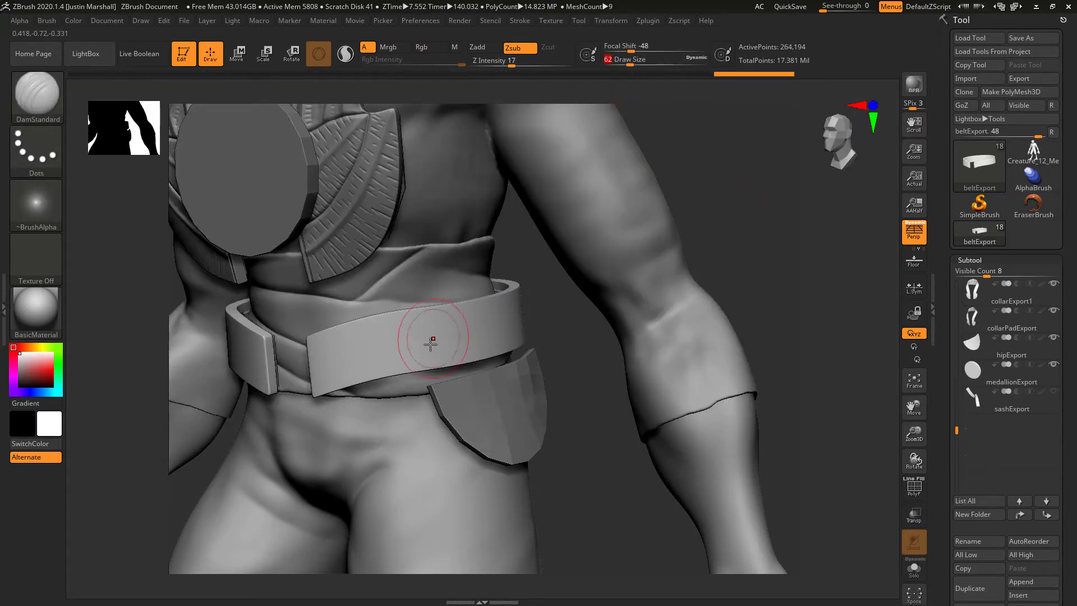
pyautogui.click(627, 23)
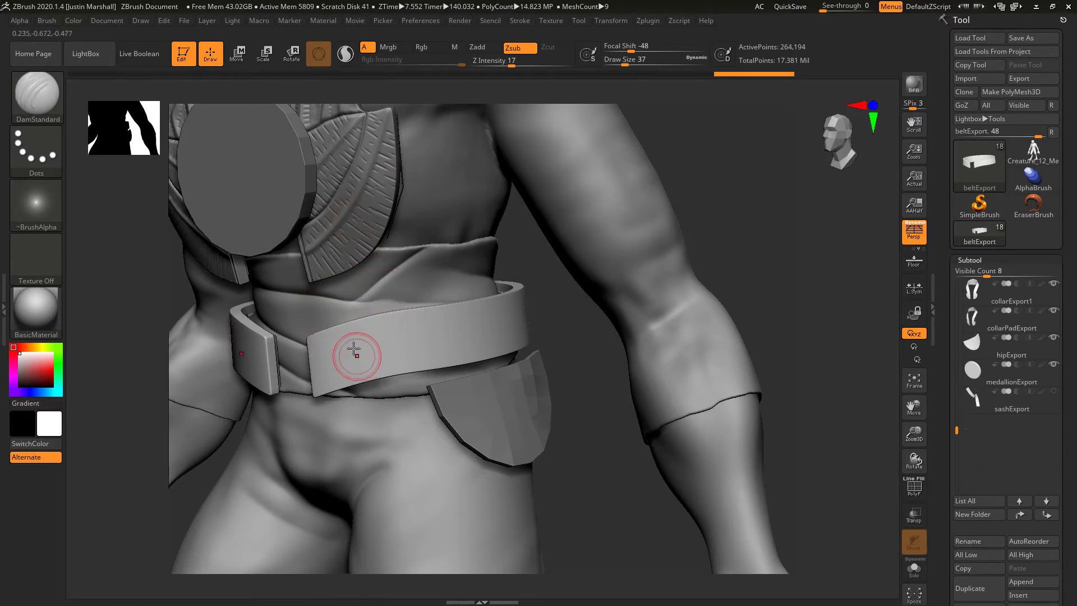
pyautogui.click(521, 21)
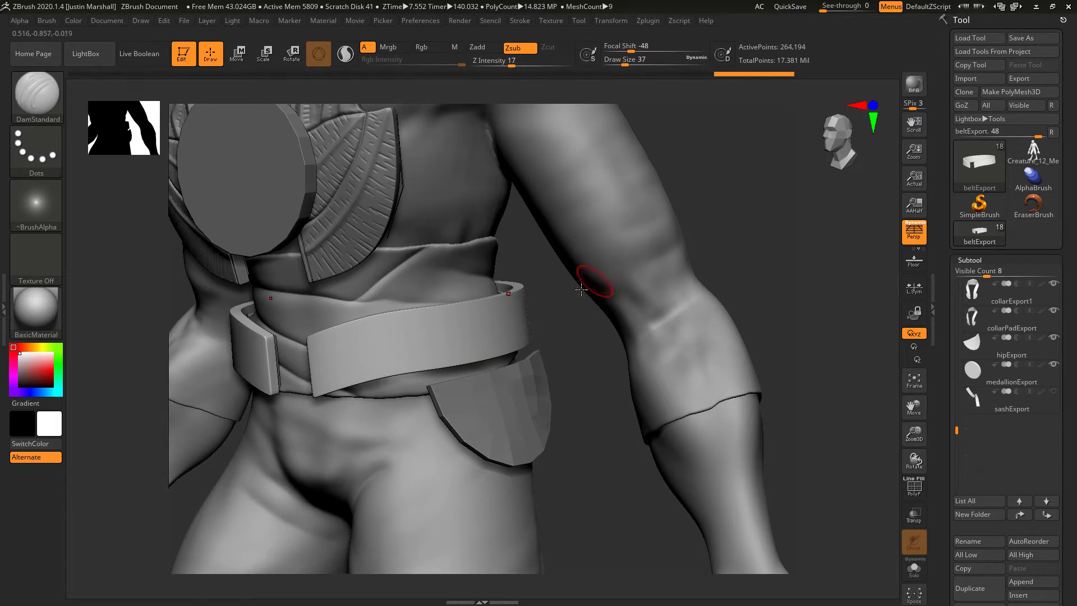
pyautogui.keyDown('alt'); pyautogui.moveTo(587, 286); pyautogui.dragTo(575, 287); pyautogui.keyUp('alt')
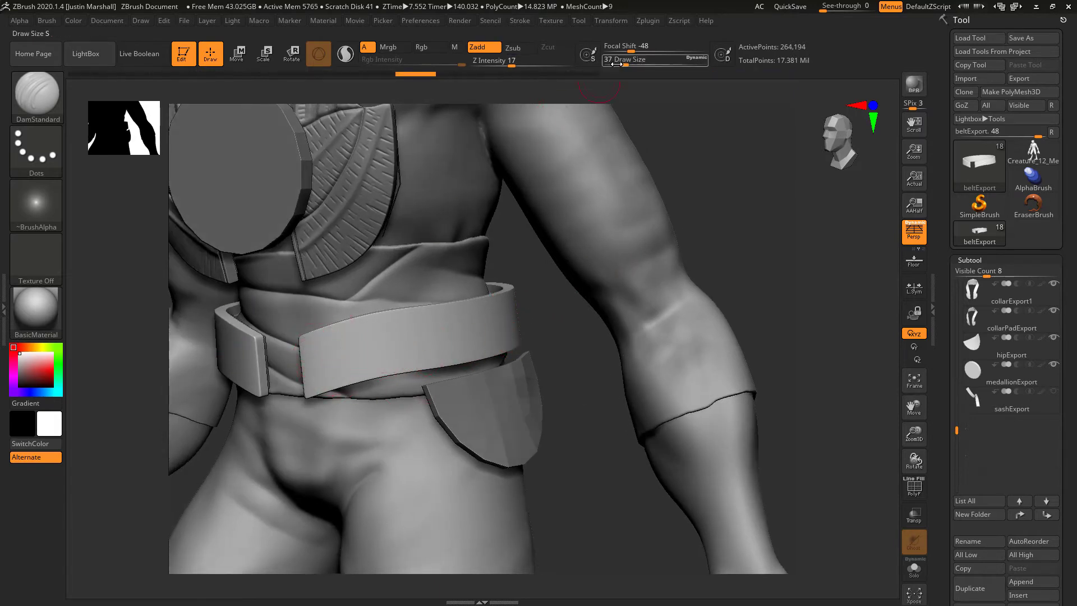
pyautogui.moveTo(621, 62); pyautogui.dragTo(619, 64)
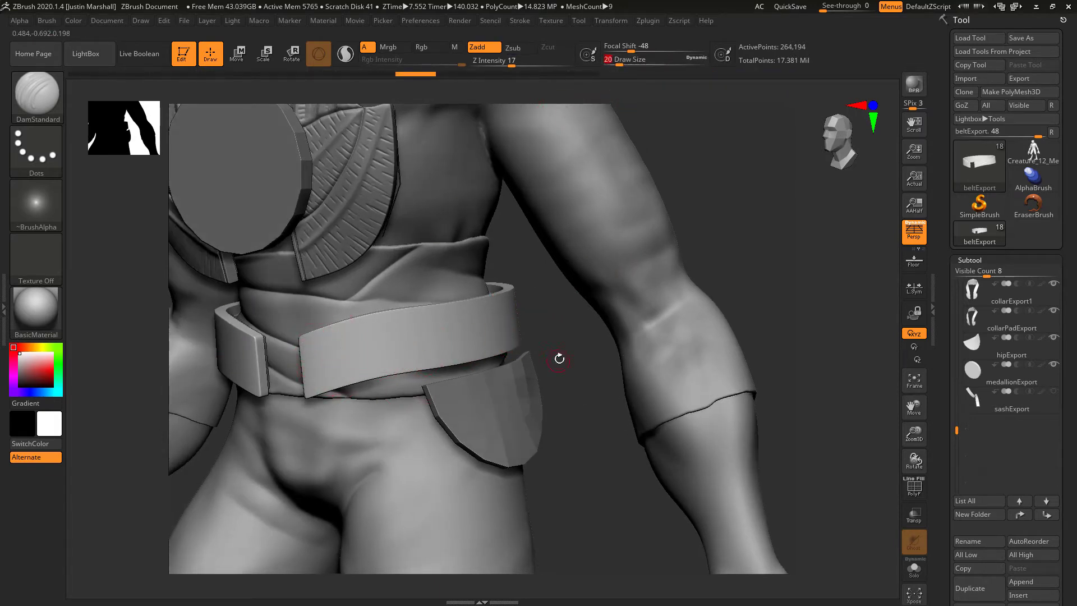
pyautogui.moveTo(558, 358); pyautogui.dragTo(520, 356)
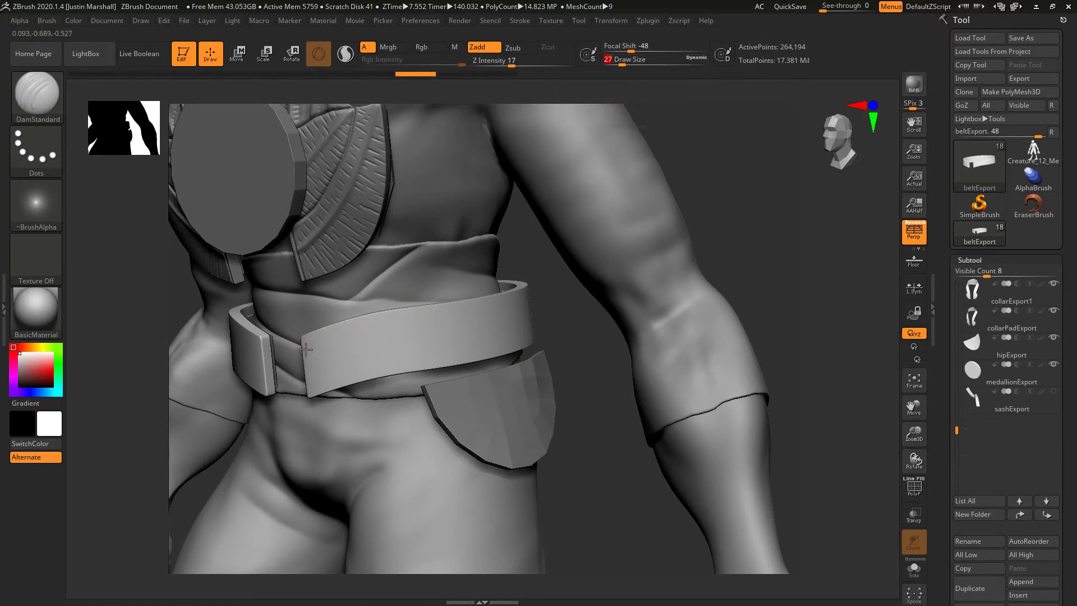
# Sculpt three nested raised lines along the belt's front section, curving down to its lower edge, and lightly smooth them.
pyautogui.moveTo(327, 345); pyautogui.dragTo(426, 318)
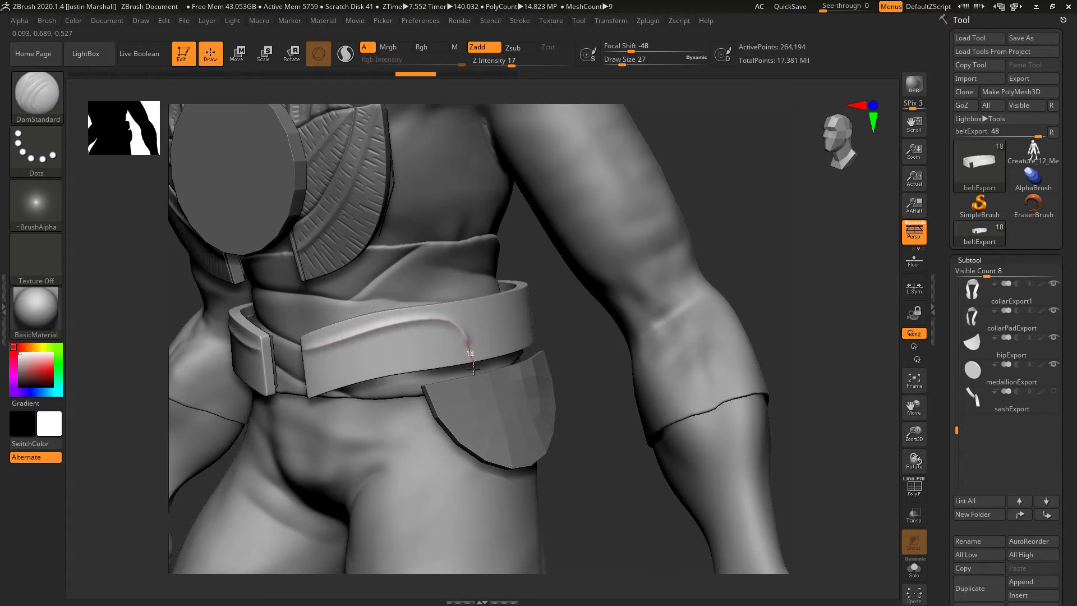
pyautogui.moveTo(473, 382); pyautogui.dragTo(473, 387)
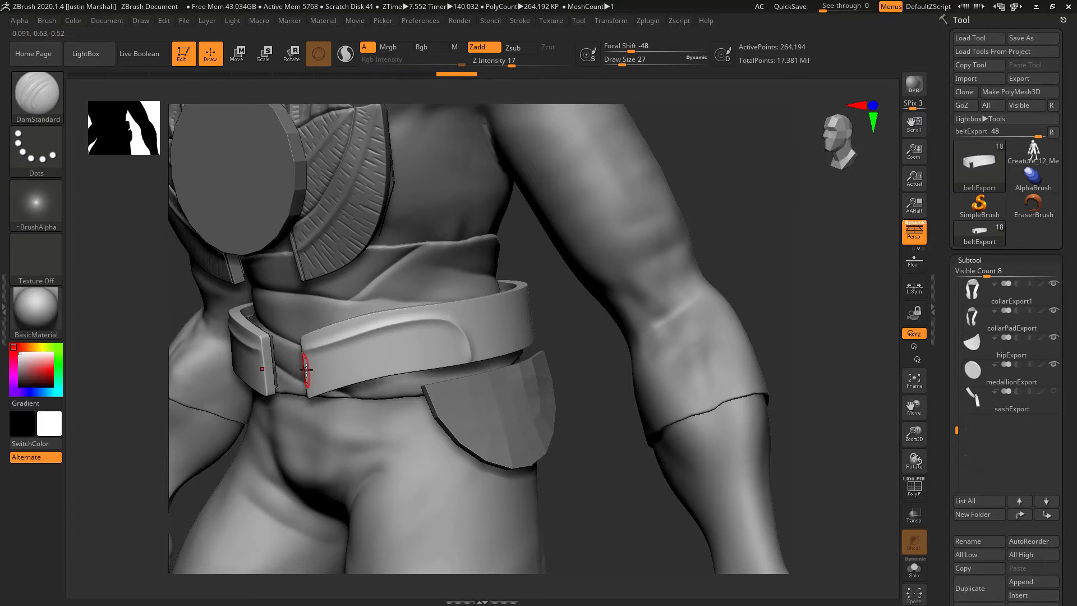
pyautogui.moveTo(340, 363)
pyautogui.mouseDown()
pyautogui.moveTo(443, 342)
pyautogui.moveTo(459, 350)
pyautogui.mouseUp()
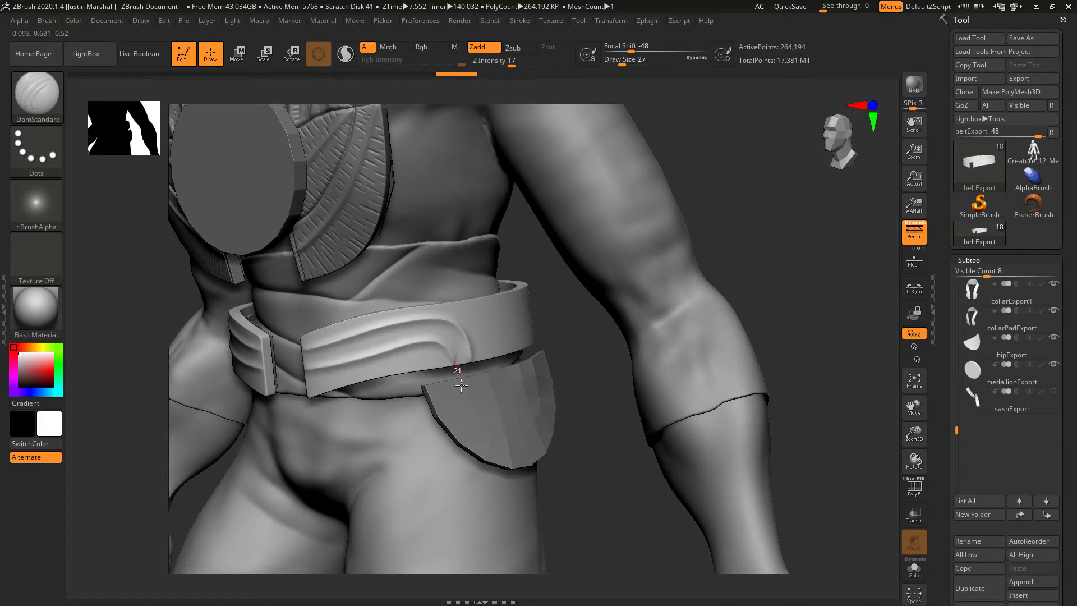
pyautogui.hotkey('ctrl', 'z')
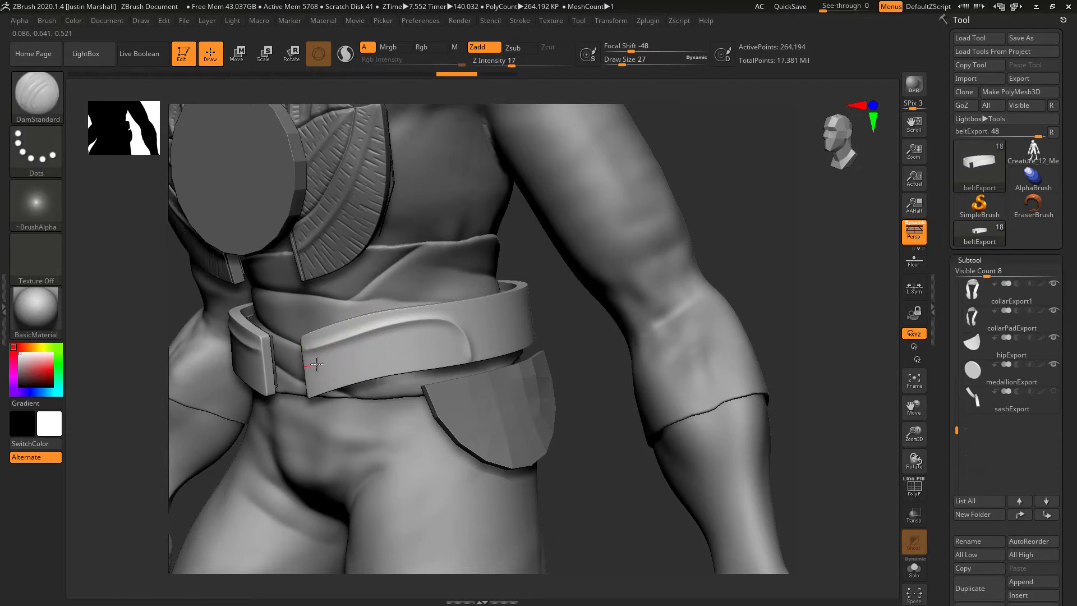
pyautogui.moveTo(347, 353); pyautogui.dragTo(412, 338)
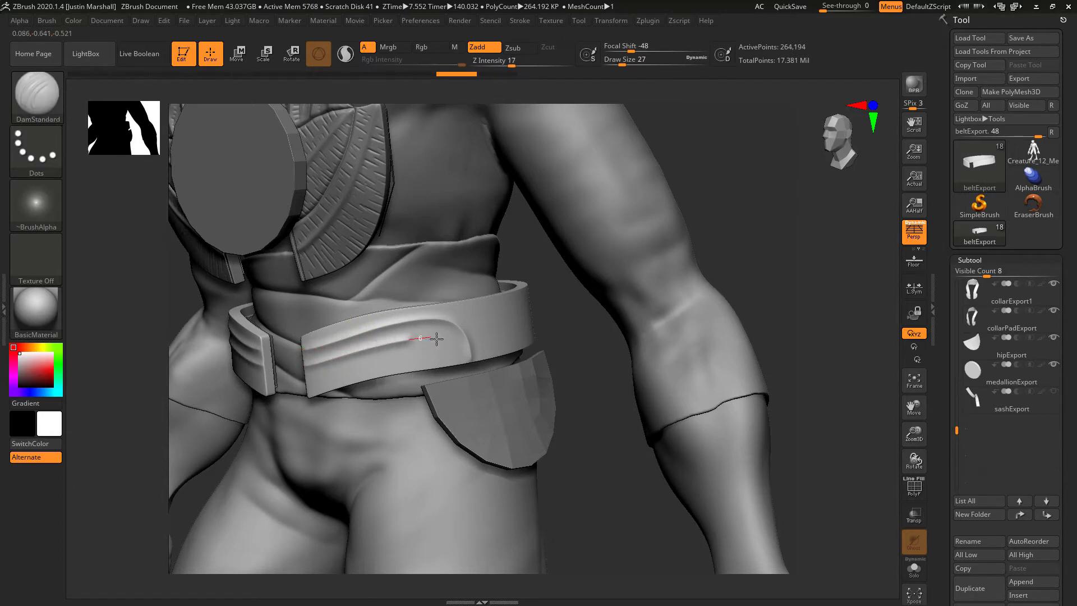
pyautogui.moveTo(459, 372); pyautogui.dragTo(459, 375)
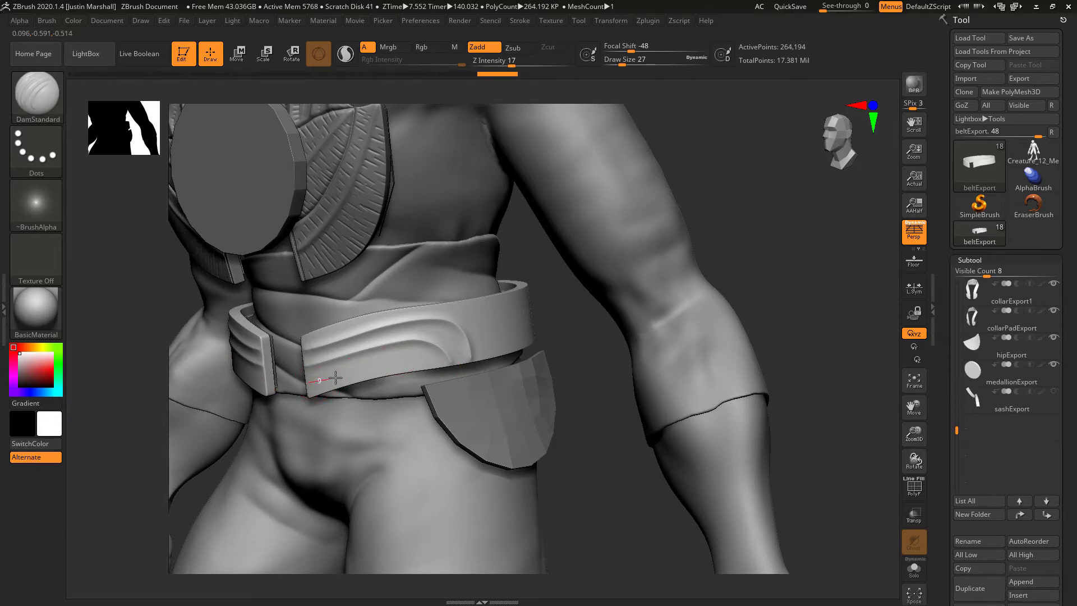
pyautogui.moveTo(335, 377)
pyautogui.mouseDown()
pyautogui.moveTo(430, 357)
pyautogui.moveTo(448, 386)
pyautogui.mouseUp()
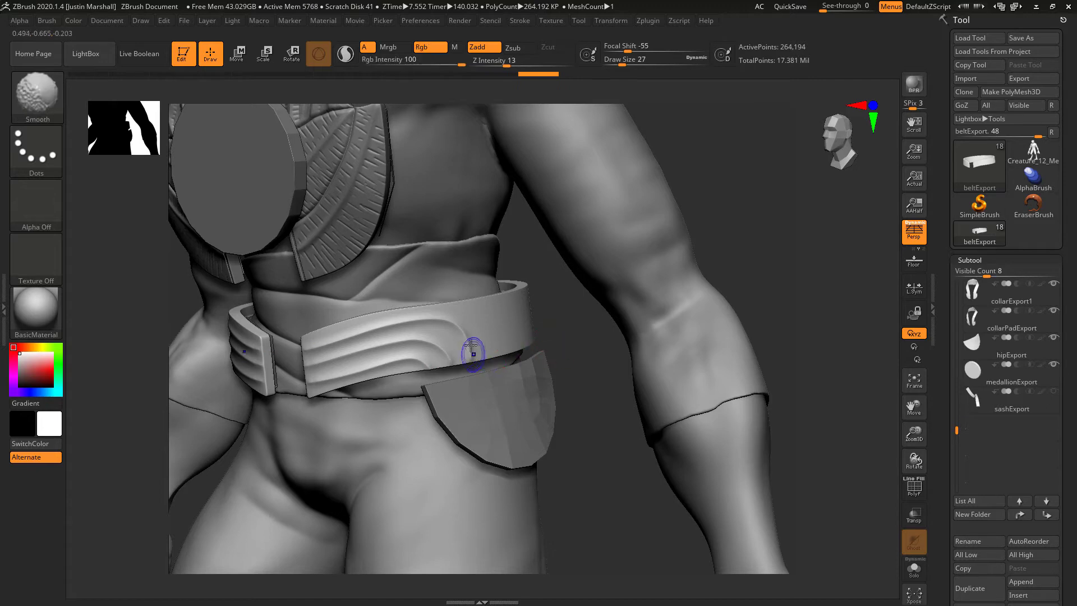
pyautogui.keyDown('shift'); pyautogui.moveTo(472, 346); pyautogui.dragTo(466, 343); pyautogui.keyUp('shift')
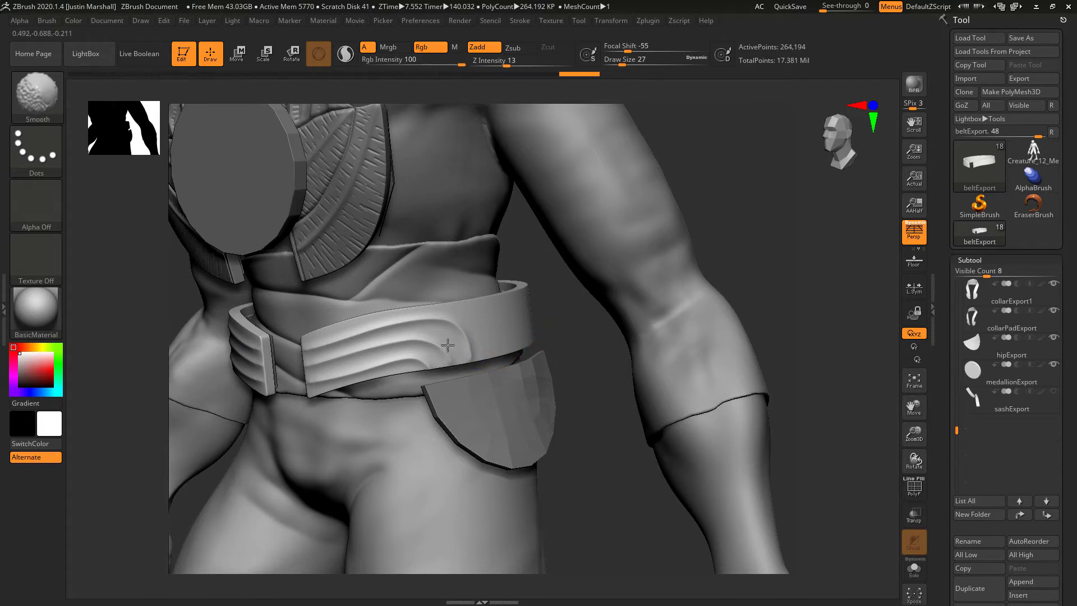
pyautogui.keyDown('shift'); pyautogui.moveTo(327, 373); pyautogui.dragTo(336, 372); pyautogui.keyUp('shift')
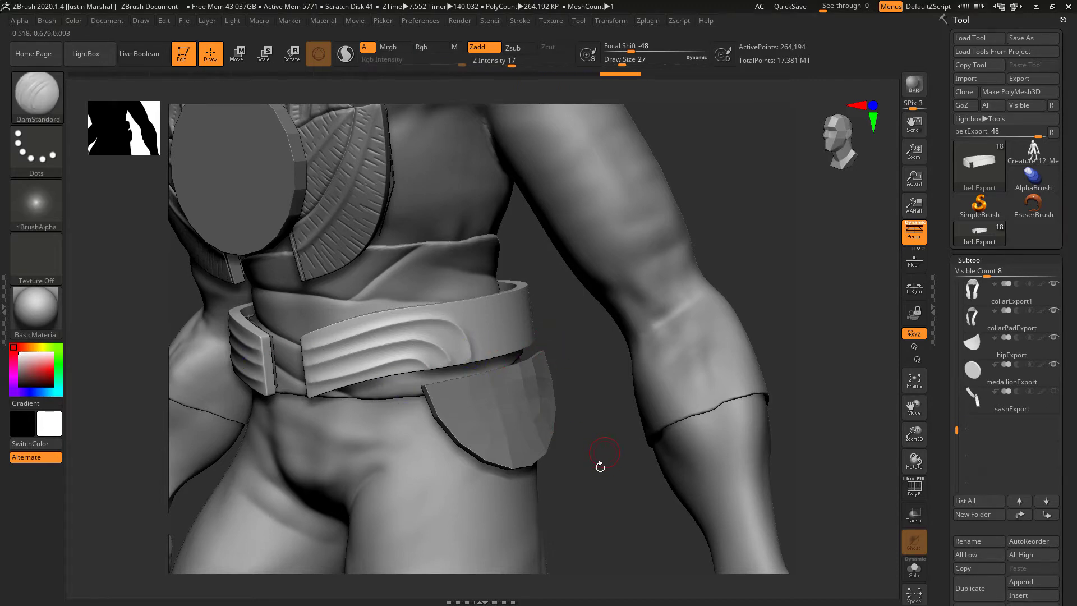
# Make the hip plate the active subtool and subdivide it several levels until its outline and surface are smooth.
pyautogui.keyDown('alt'); pyautogui.click(515, 416); pyautogui.keyUp('alt')
pyautogui.moveTo(584, 445); pyautogui.dragTo(583, 463)
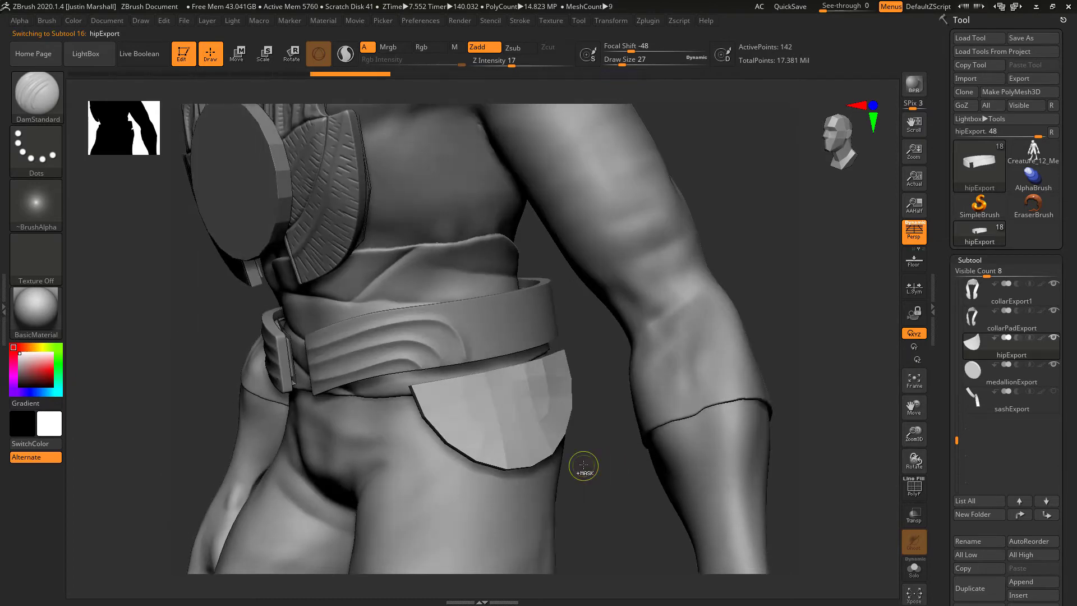
pyautogui.press('ctrl')
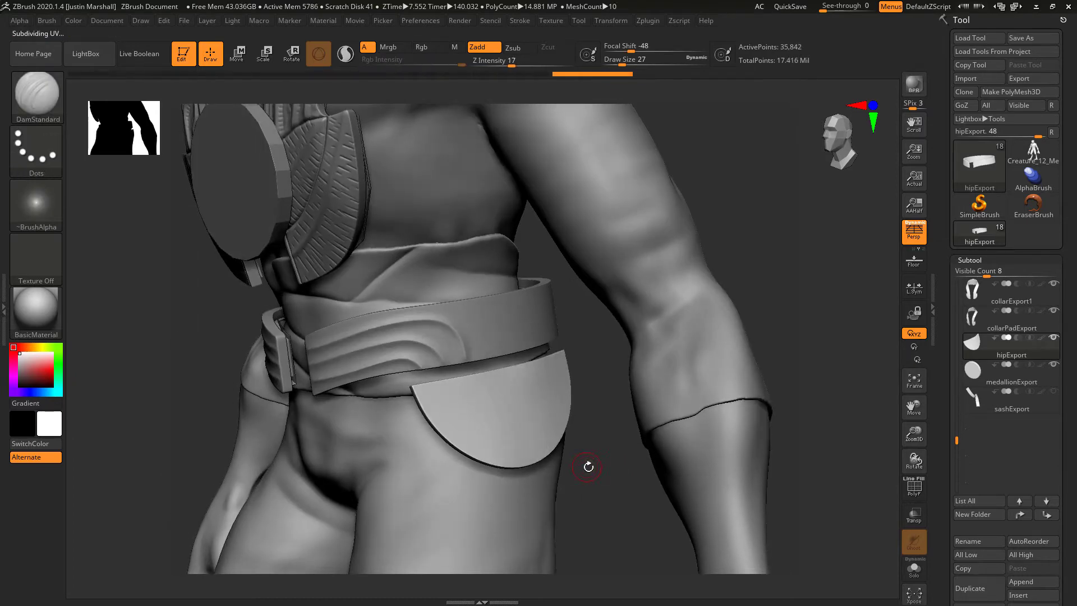
# Sculpt three concentric raised arcs across the hip plate, following its rounded lower edge from one side of the straight top edge to the other.
pyautogui.moveTo(593, 473); pyautogui.dragTo(565, 479)
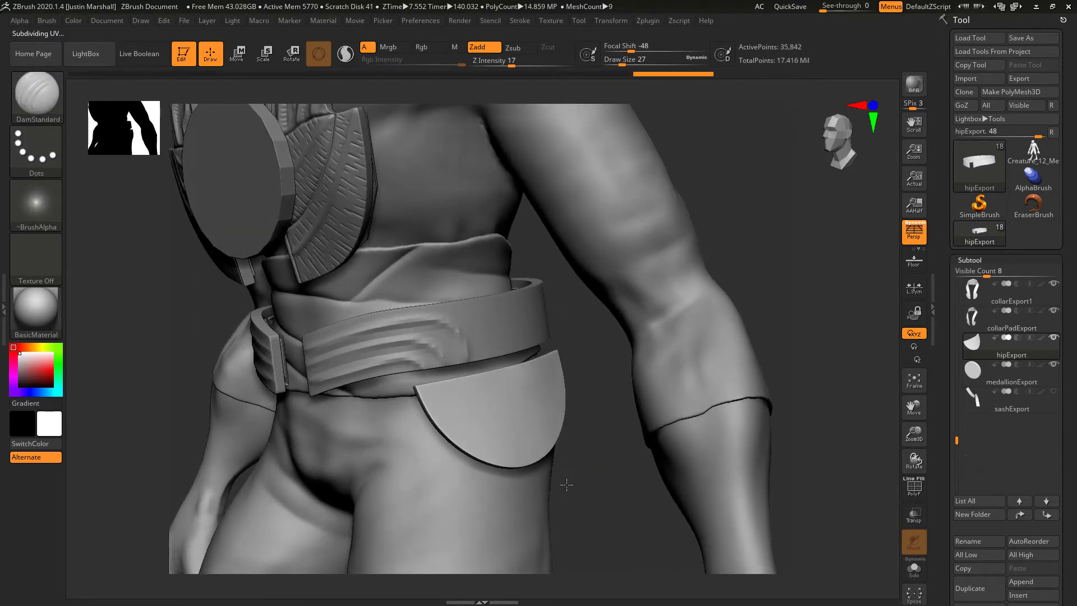
pyautogui.moveTo(472, 382); pyautogui.dragTo(444, 387, button='right')
pyautogui.moveTo(463, 427); pyautogui.dragTo(472, 432)
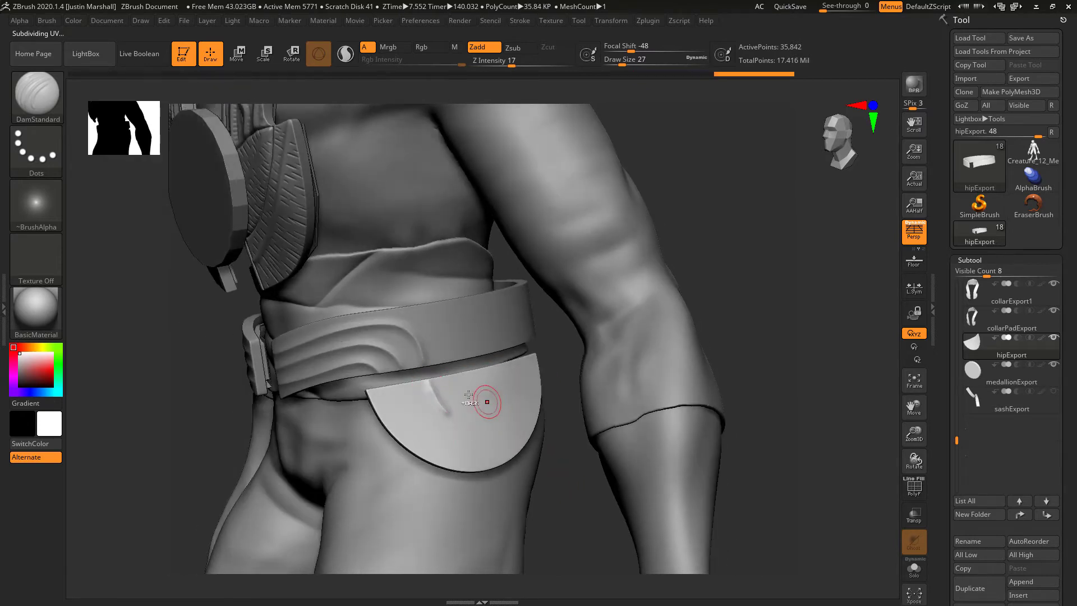
pyautogui.hotkey('ctrl', 'z')
pyautogui.moveTo(428, 383); pyautogui.dragTo(450, 410)
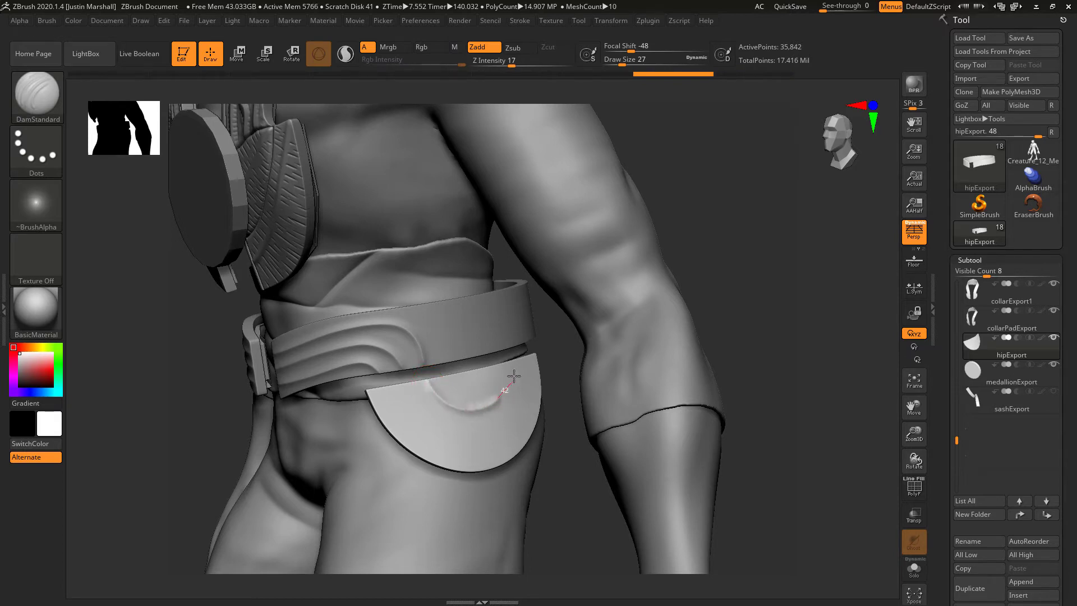
pyautogui.moveTo(505, 341); pyautogui.dragTo(506, 340)
pyautogui.moveTo(566, 466)
pyautogui.mouseDown()
pyautogui.moveTo(519, 461)
pyautogui.moveTo(543, 458)
pyautogui.mouseUp()
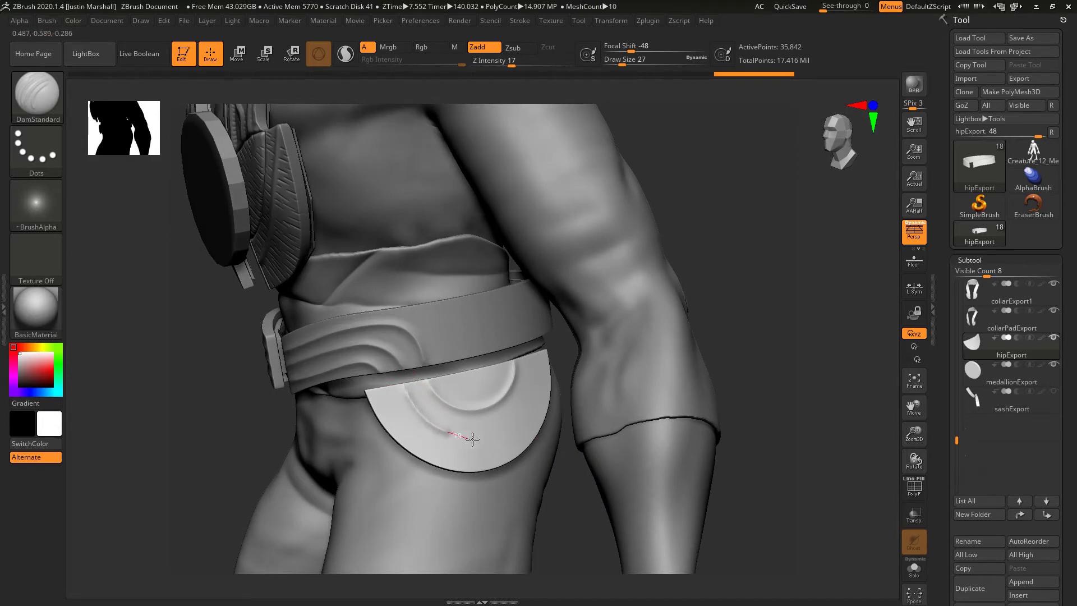
pyautogui.moveTo(498, 433)
pyautogui.mouseDown()
pyautogui.moveTo(529, 412)
pyautogui.moveTo(539, 369)
pyautogui.moveTo(530, 324)
pyautogui.mouseUp()
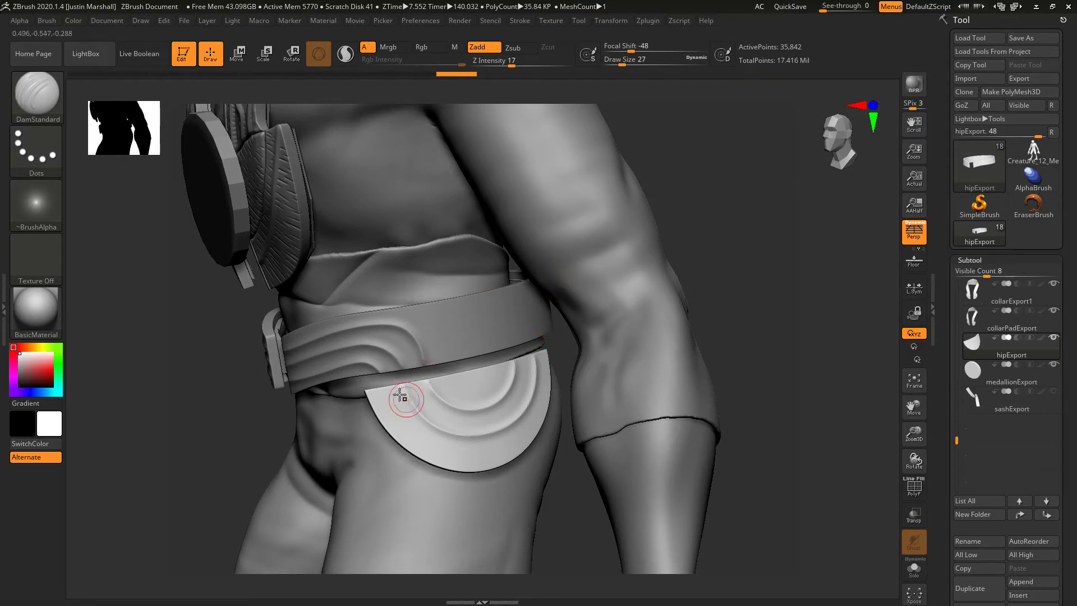
pyautogui.moveTo(402, 423); pyautogui.dragTo(483, 455)
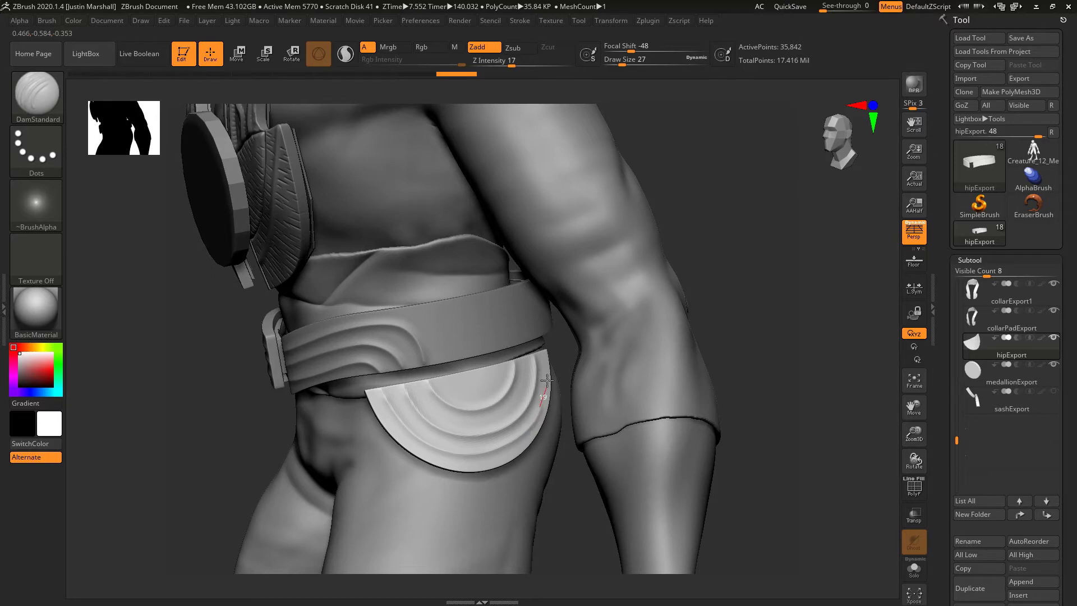
pyautogui.moveTo(538, 334); pyautogui.dragTo(533, 316)
# Smooth the raised arcs on the hip plate and subdivide the plate one more level.
pyautogui.moveTo(609, 300); pyautogui.dragTo(645, 300)
pyautogui.keyDown('shift'); pyautogui.moveTo(412, 427); pyautogui.dragTo(424, 393); pyautogui.keyUp('shift')
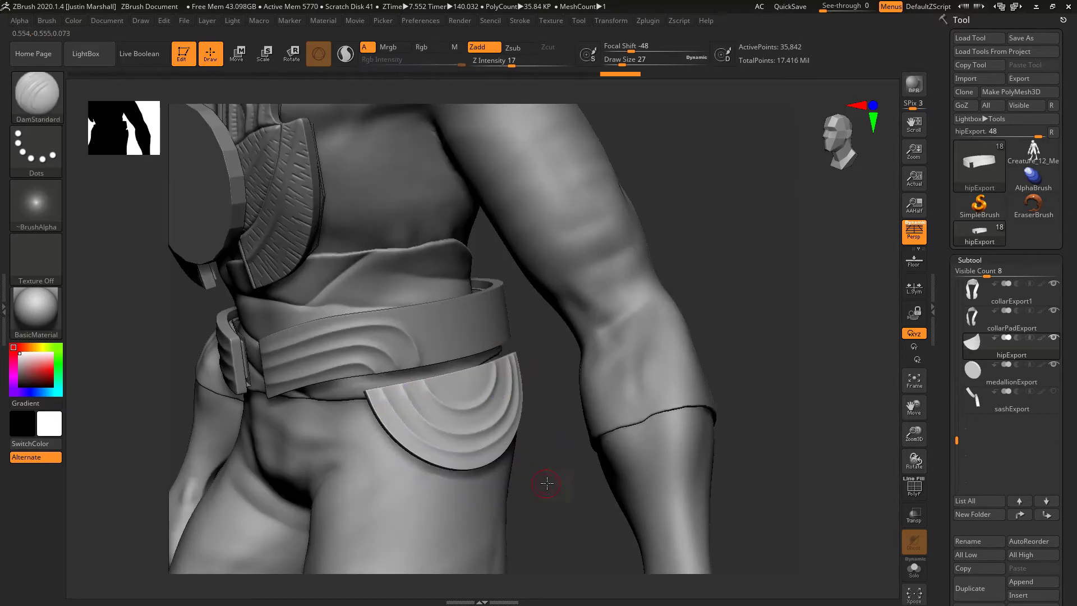
pyautogui.moveTo(548, 476); pyautogui.dragTo(565, 493)
pyautogui.hotkey('ctrl', 'd')
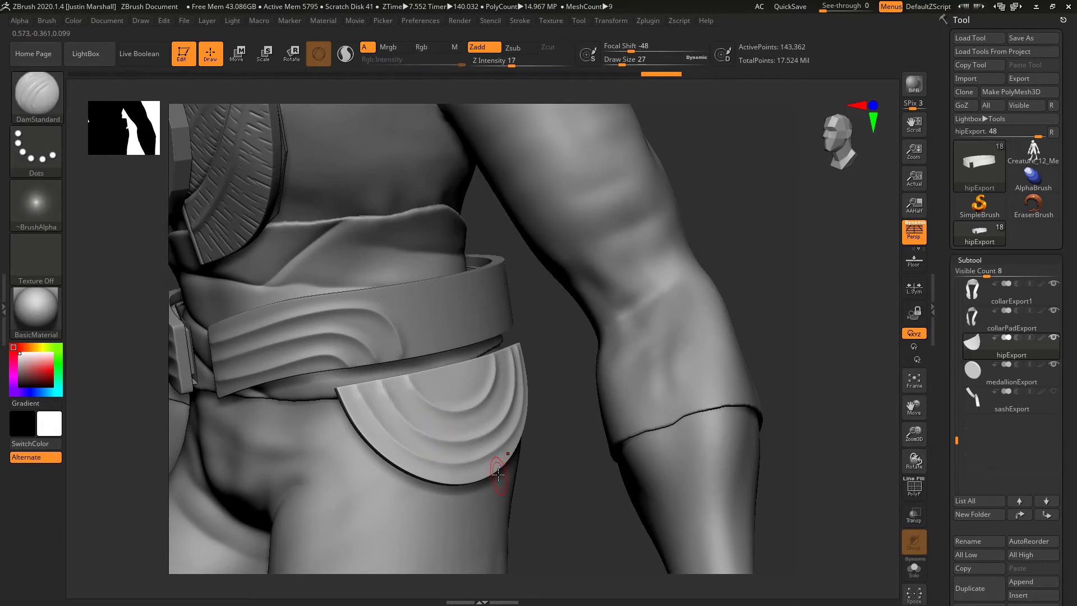
pyautogui.keyDown('shift'); pyautogui.moveTo(391, 402); pyautogui.dragTo(387, 433); pyautogui.keyUp('shift')
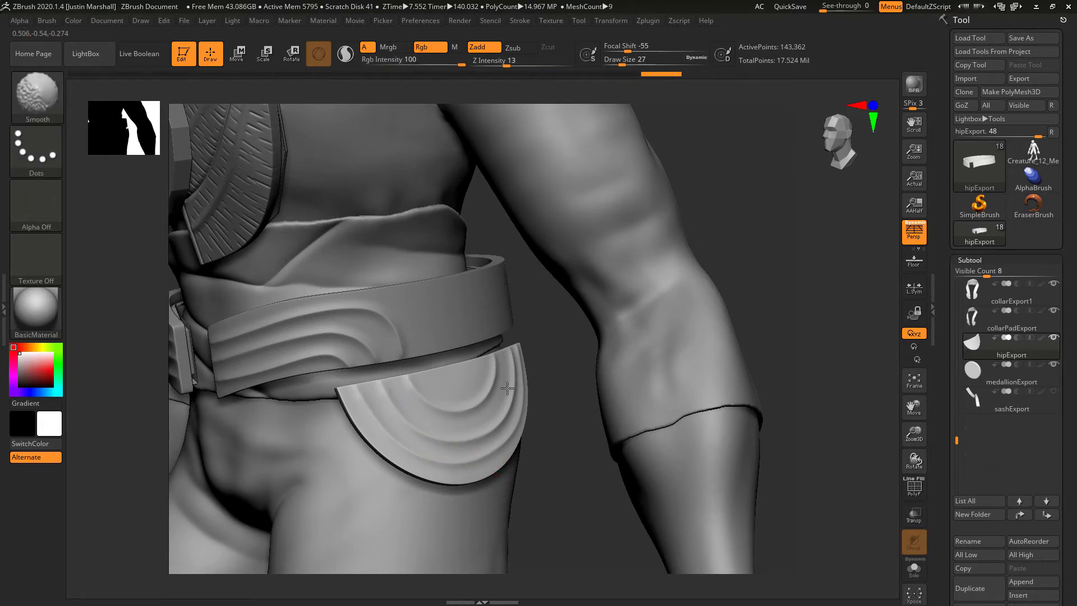
pyautogui.moveTo(549, 481); pyautogui.dragTo(469, 433)
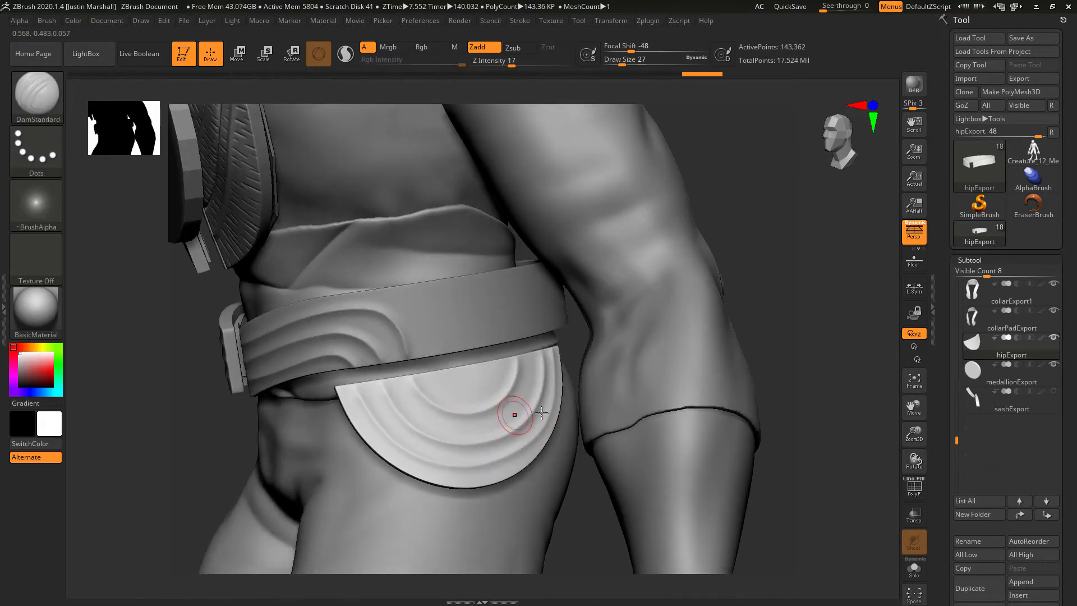
# Carve grooves in Zsub mode along the inner and middle raised arcs of the hip plate, up to its straight top edge.
pyautogui.click(514, 48)
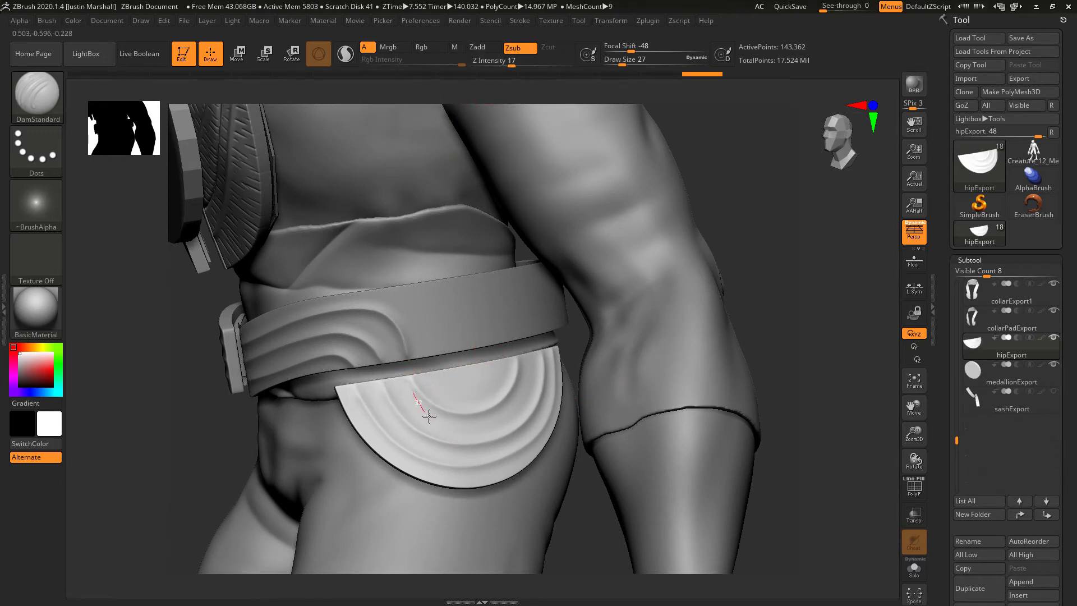
pyautogui.moveTo(477, 433); pyautogui.dragTo(481, 430)
pyautogui.hotkey('ctrl', 'z')
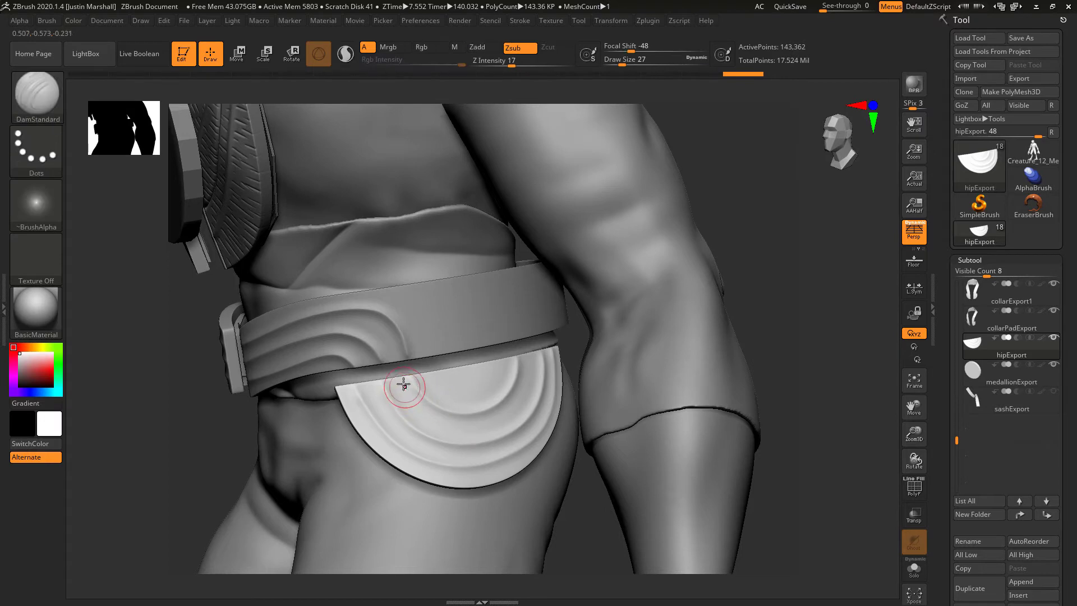
pyautogui.moveTo(403, 383); pyautogui.dragTo(412, 396)
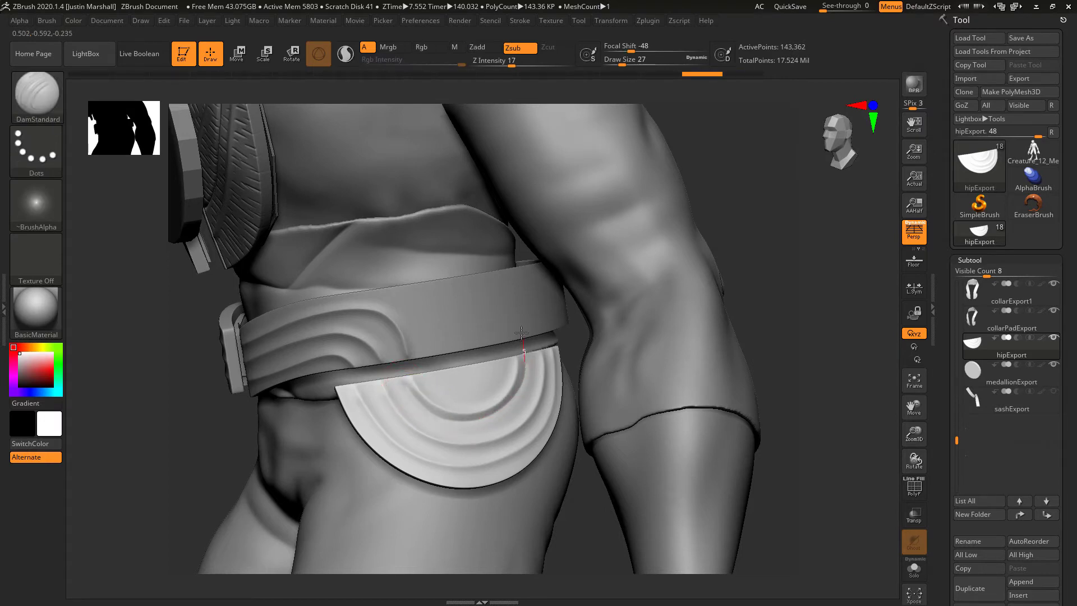
pyautogui.moveTo(521, 332); pyautogui.dragTo(517, 322)
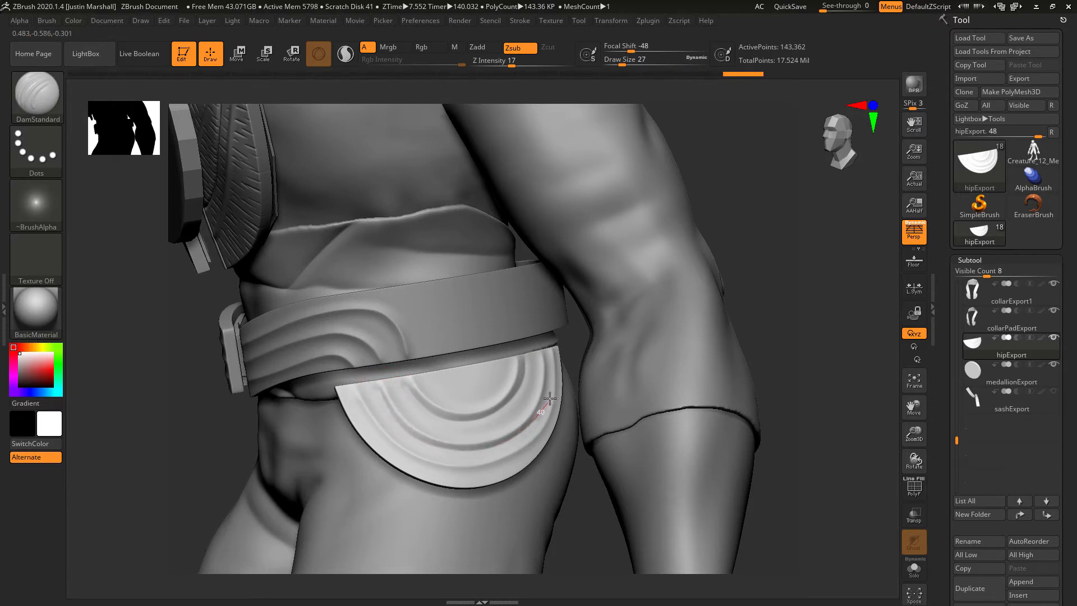
pyautogui.moveTo(544, 341); pyautogui.dragTo(540, 321)
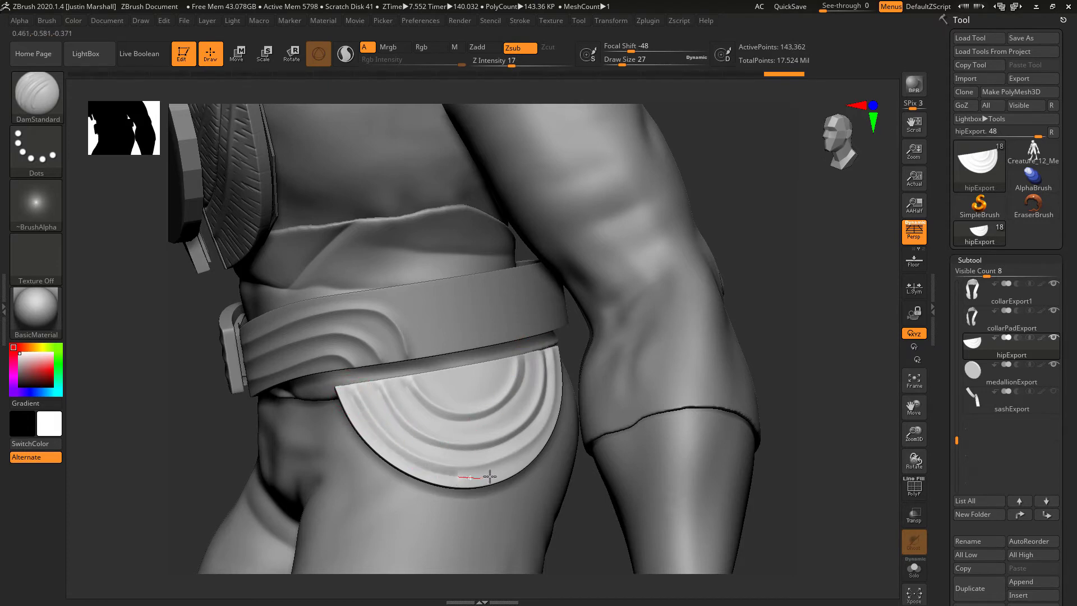
# Isolate the hip plate and carve the outermost groove along its rounded lower edge up to the top corner.
pyautogui.moveTo(489, 476); pyautogui.dragTo(560, 391)
pyautogui.hotkey('ctrl', 'z')
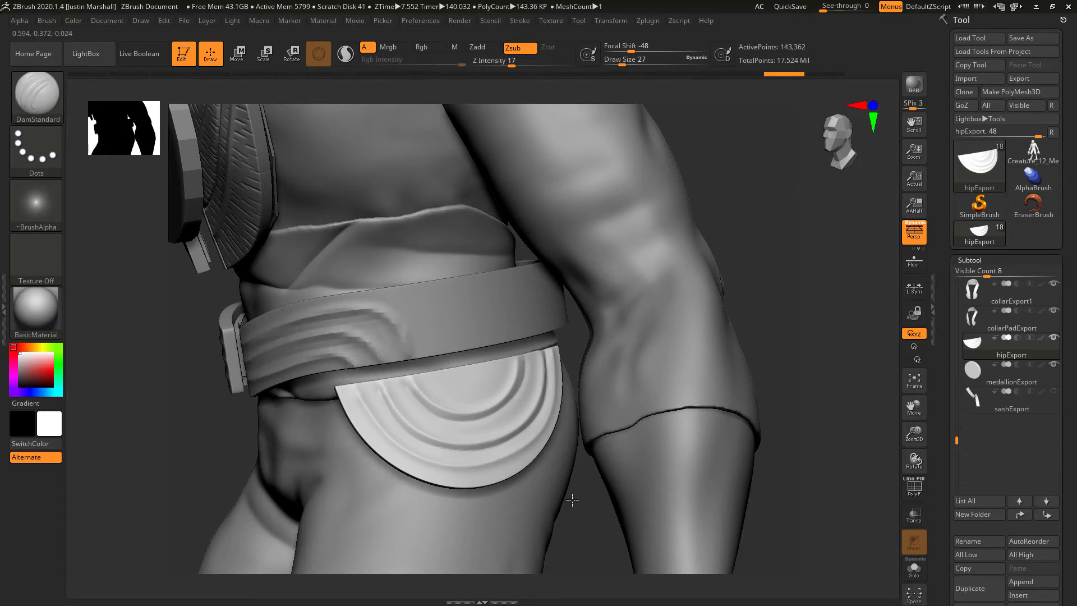
pyautogui.moveTo(572, 500); pyautogui.dragTo(555, 481)
pyautogui.click(914, 569)
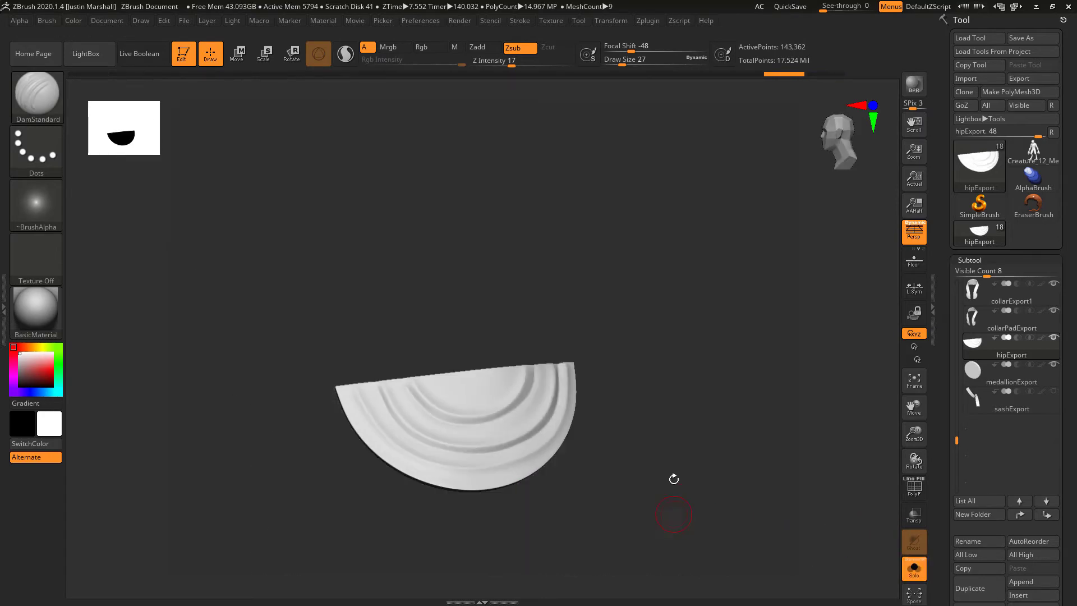
pyautogui.moveTo(670, 494); pyautogui.dragTo(644, 457)
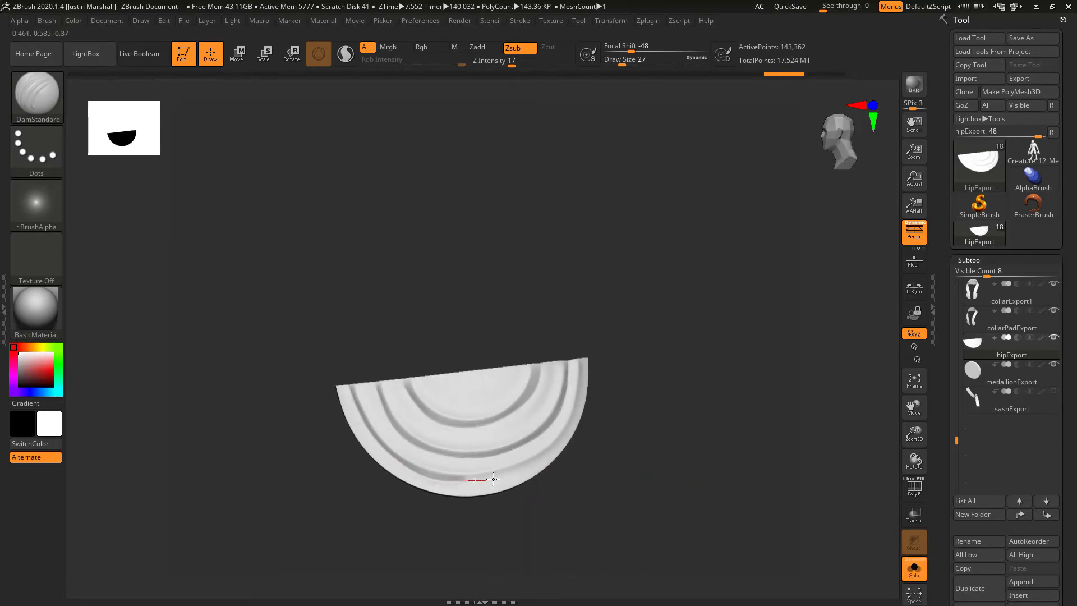
pyautogui.moveTo(522, 472)
pyautogui.mouseDown()
pyautogui.moveTo(580, 400)
pyautogui.moveTo(586, 364)
pyautogui.mouseUp()
pyautogui.moveTo(599, 272); pyautogui.dragTo(639, 307)
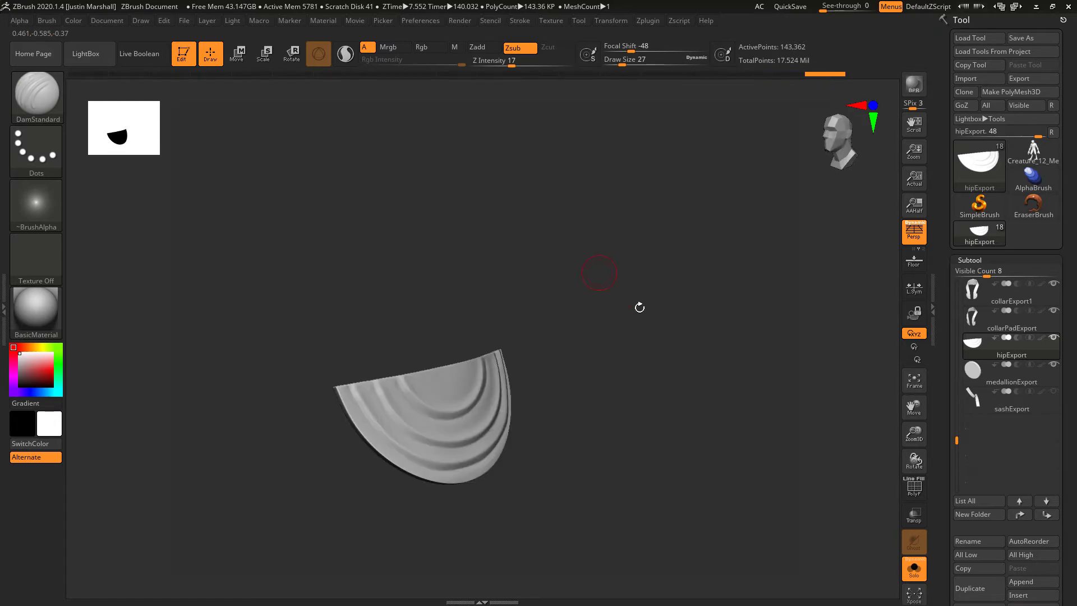
pyautogui.click(913, 568)
# Sculpt nested raised lines along the belt's back section at draw size 35, curving down to its lower edge, and lightly smooth them.
pyautogui.moveTo(776, 365)
pyautogui.keyDown('alt'); pyautogui.mouseDown()
pyautogui.moveTo(634, 257)
pyautogui.moveTo(591, 306)
pyautogui.moveTo(615, 300)
pyautogui.moveTo(666, 320)
pyautogui.moveTo(642, 307)
pyautogui.moveTo(604, 318)
pyautogui.moveTo(471, 314)
pyautogui.mouseUp(); pyautogui.keyUp('alt')
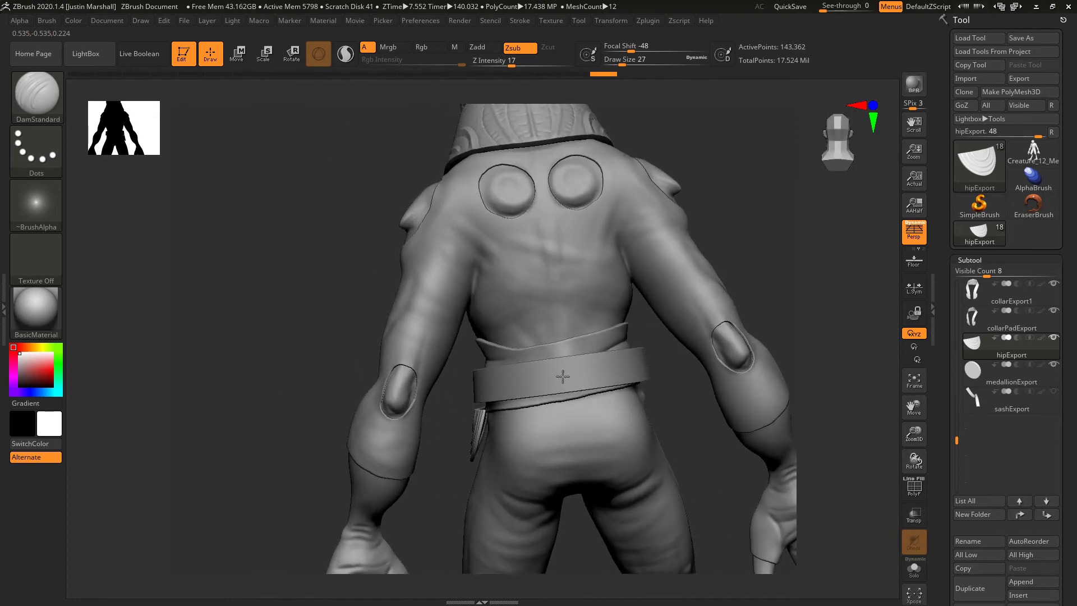
pyautogui.keyDown('alt'); pyautogui.click(553, 384); pyautogui.keyUp('alt')
pyautogui.moveTo(276, 389)
pyautogui.mouseDown()
pyautogui.moveTo(320, 392)
pyautogui.moveTo(297, 388)
pyautogui.mouseUp()
pyautogui.keyDown('alt'); pyautogui.moveTo(668, 240); pyautogui.dragTo(745, 207); pyautogui.keyUp('alt')
pyautogui.moveTo(623, 63); pyautogui.dragTo(622, 63)
pyautogui.moveTo(705, 233); pyautogui.dragTo(452, 409)
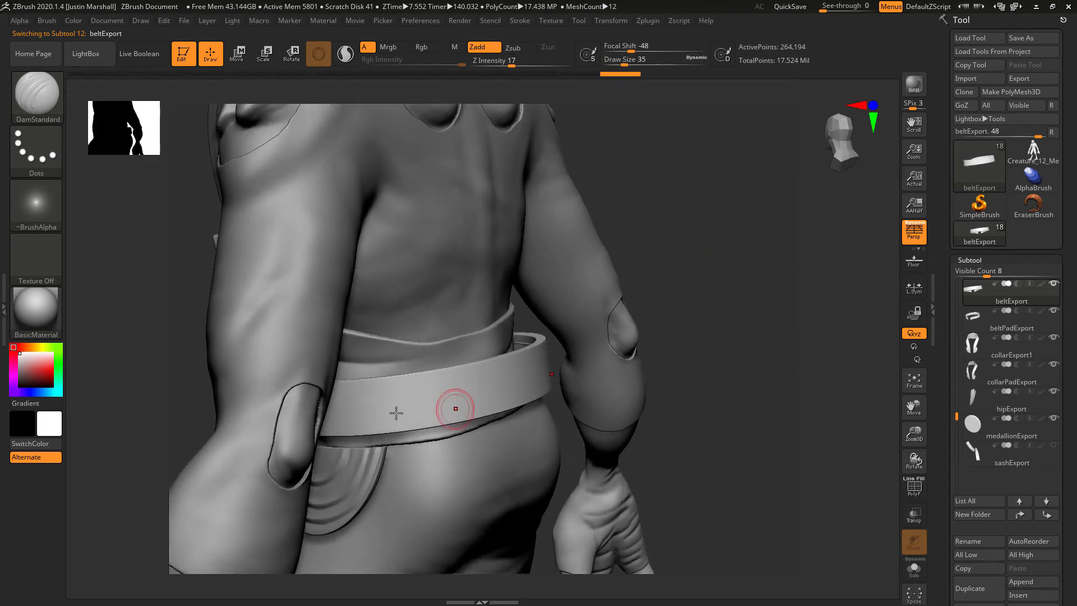
pyautogui.moveTo(343, 432); pyautogui.dragTo(408, 387)
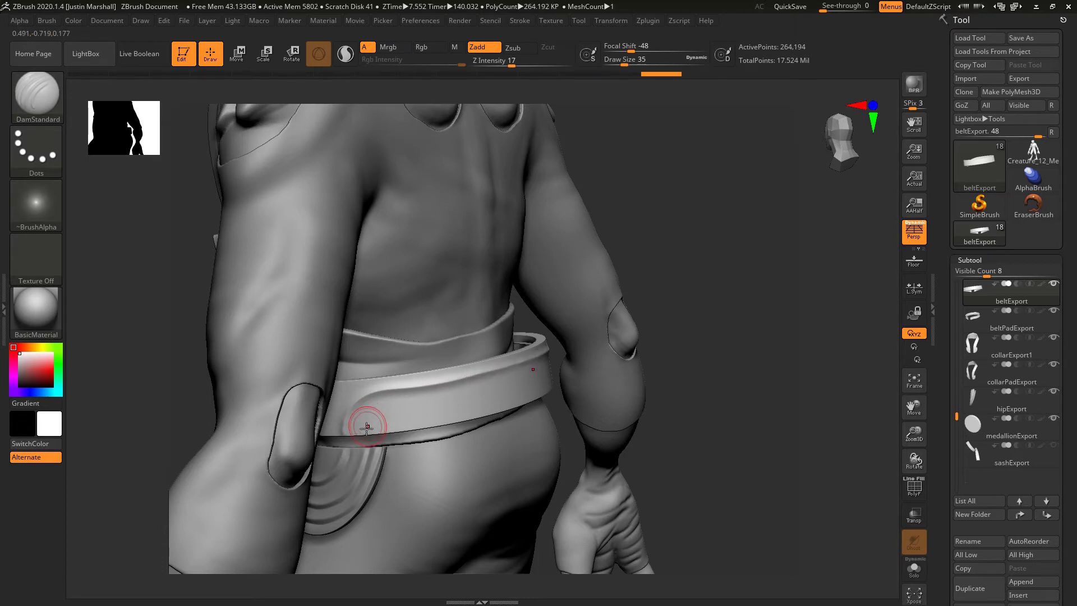
pyautogui.moveTo(360, 435); pyautogui.dragTo(510, 380)
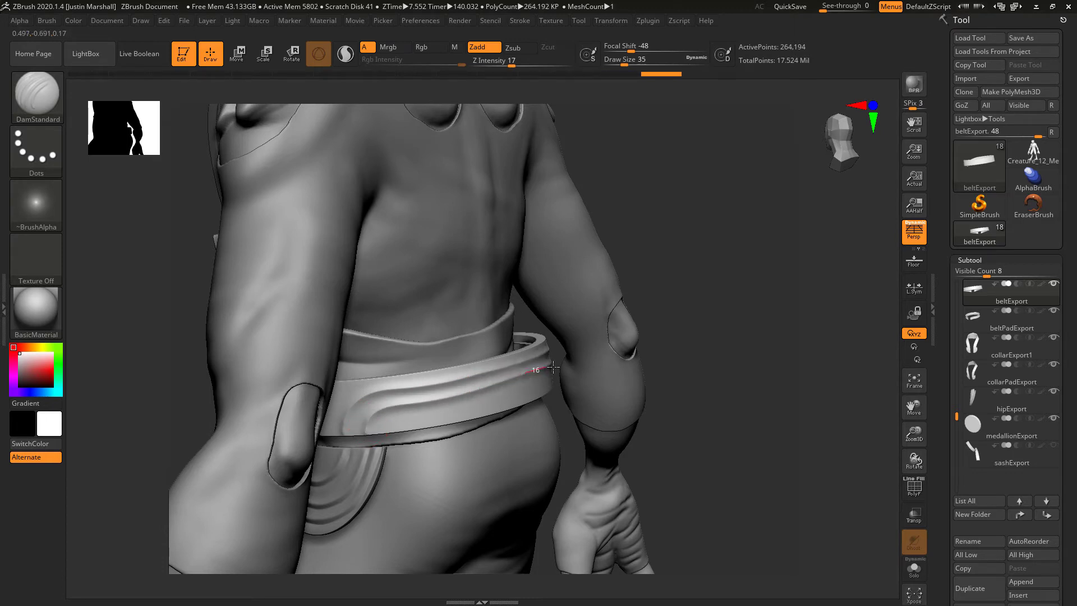
pyautogui.press('shift')
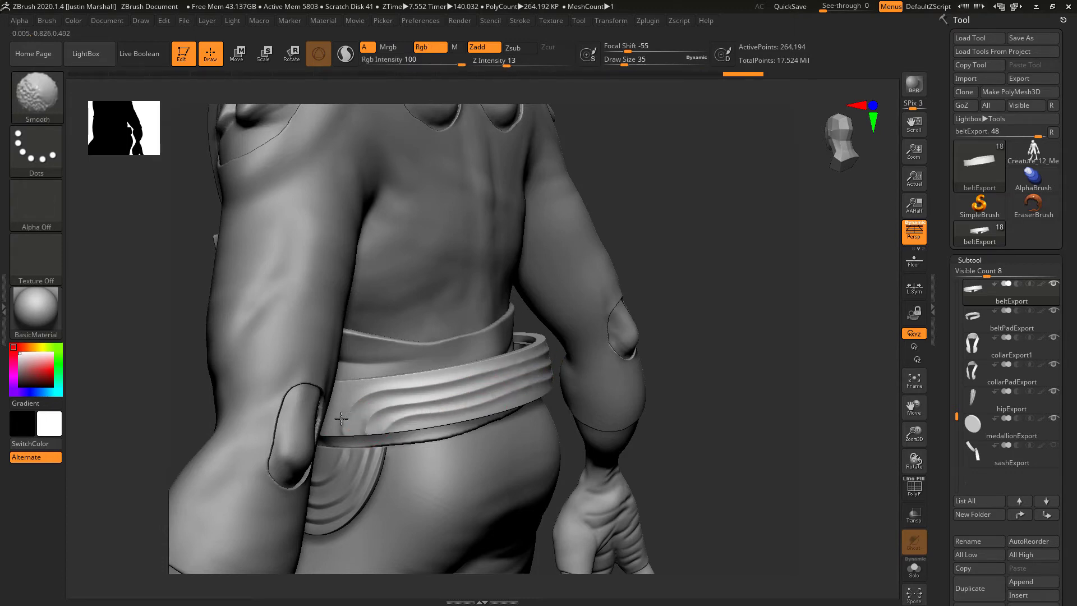
pyautogui.keyDown('shift'); pyautogui.moveTo(385, 416); pyautogui.dragTo(488, 385); pyautogui.keyUp('shift')
# Make the creature's bodysuit (Extract16) the active subtool and isolate it, framing the chest and collar from the front.
pyautogui.moveTo(680, 226)
pyautogui.keyDown('alt'); pyautogui.mouseDown()
pyautogui.moveTo(658, 269)
pyautogui.moveTo(707, 295)
pyautogui.moveTo(718, 253)
pyautogui.moveTo(648, 246)
pyautogui.mouseUp(); pyautogui.keyUp('alt')
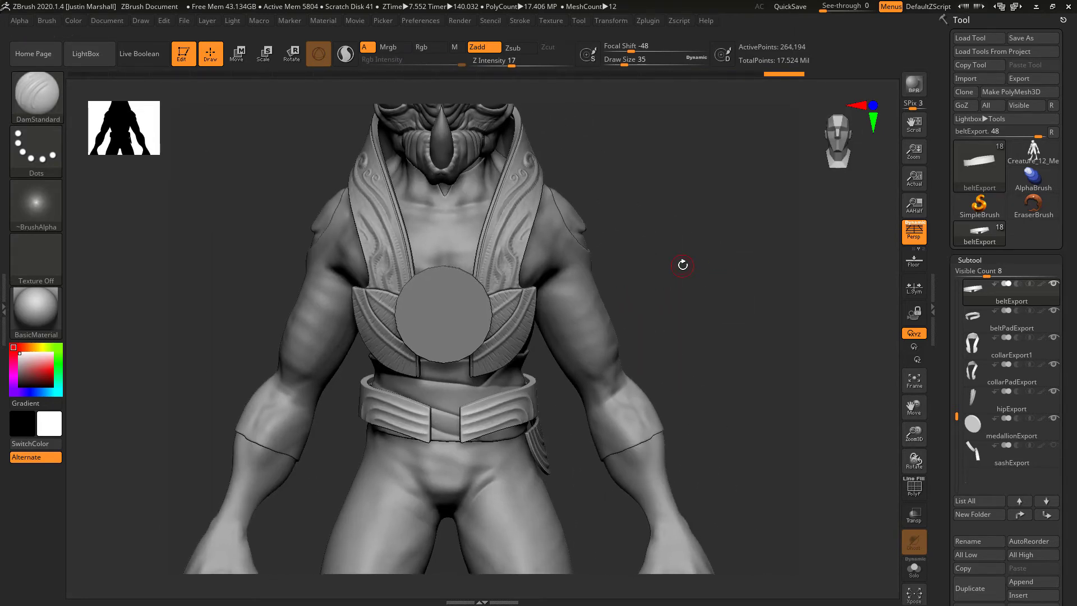
pyautogui.keyDown('alt'); pyautogui.moveTo(651, 213); pyautogui.dragTo(645, 181); pyautogui.keyUp('alt')
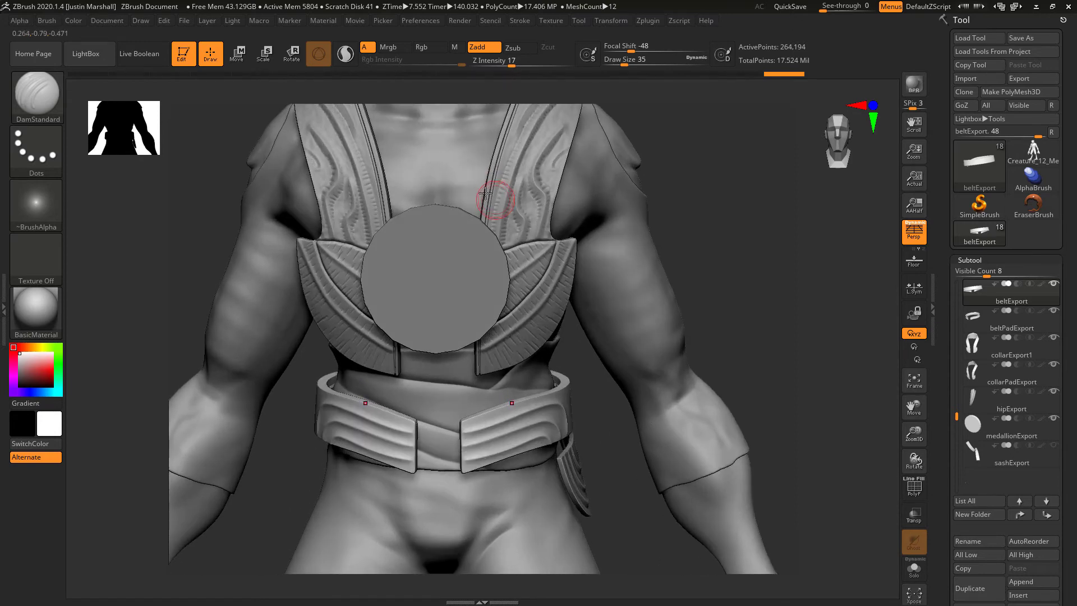
pyautogui.keyDown('alt'); pyautogui.click(473, 198); pyautogui.keyUp('alt')
pyautogui.moveTo(723, 183); pyautogui.dragTo(898, 477)
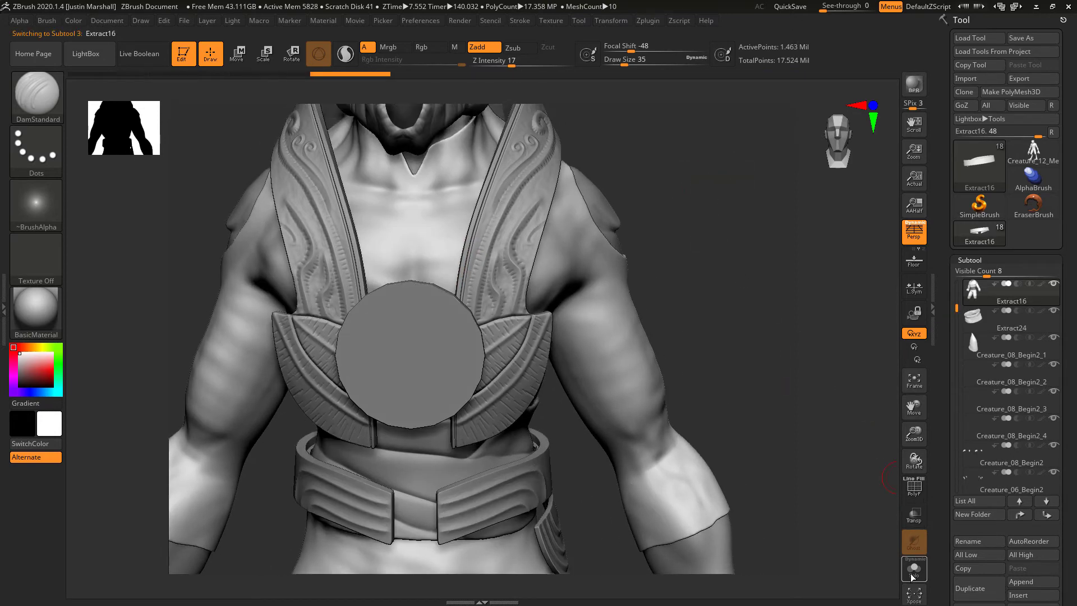
pyautogui.click(911, 577)
pyautogui.moveTo(694, 358); pyautogui.dragTo(672, 215)
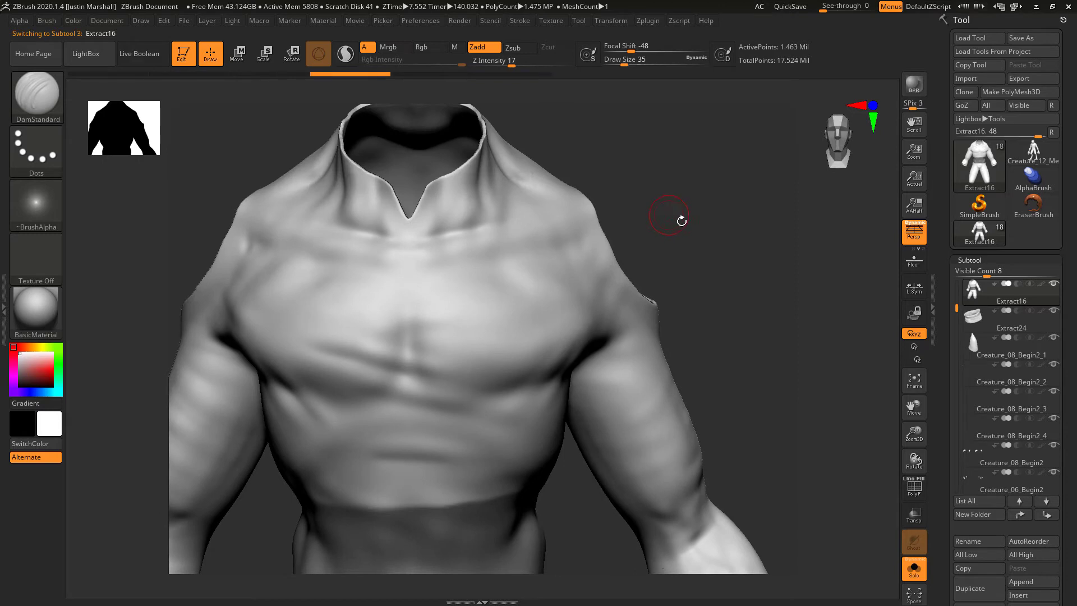
# Carve two parallel diagonal seams in Zsub mode at draw size 22 down the suit's front, from the collar notch to the waist.
pyautogui.moveTo(423, 194); pyautogui.dragTo(417, 202)
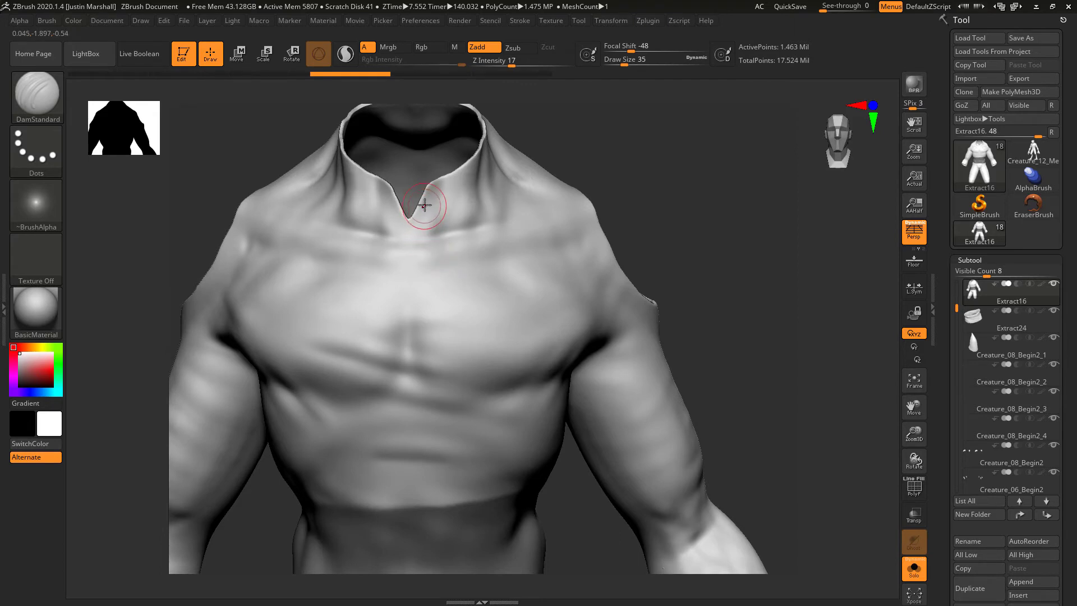
pyautogui.moveTo(624, 63); pyautogui.dragTo(625, 70)
pyautogui.click(517, 48)
pyautogui.moveTo(409, 221)
pyautogui.mouseDown()
pyautogui.moveTo(423, 194)
pyautogui.moveTo(372, 337)
pyautogui.moveTo(335, 528)
pyautogui.mouseUp()
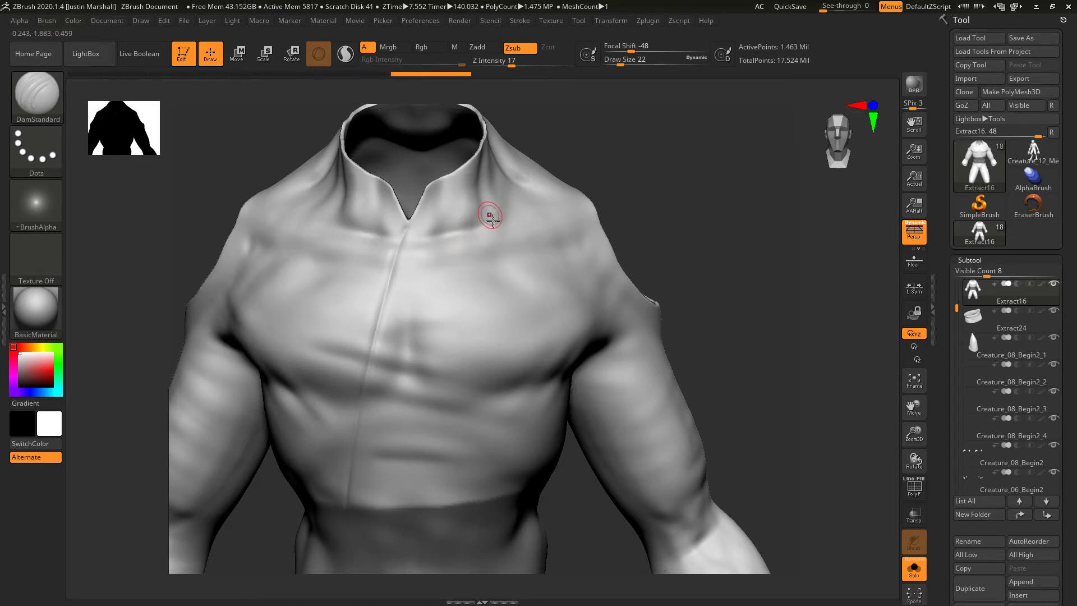
pyautogui.moveTo(697, 221); pyautogui.dragTo(661, 224)
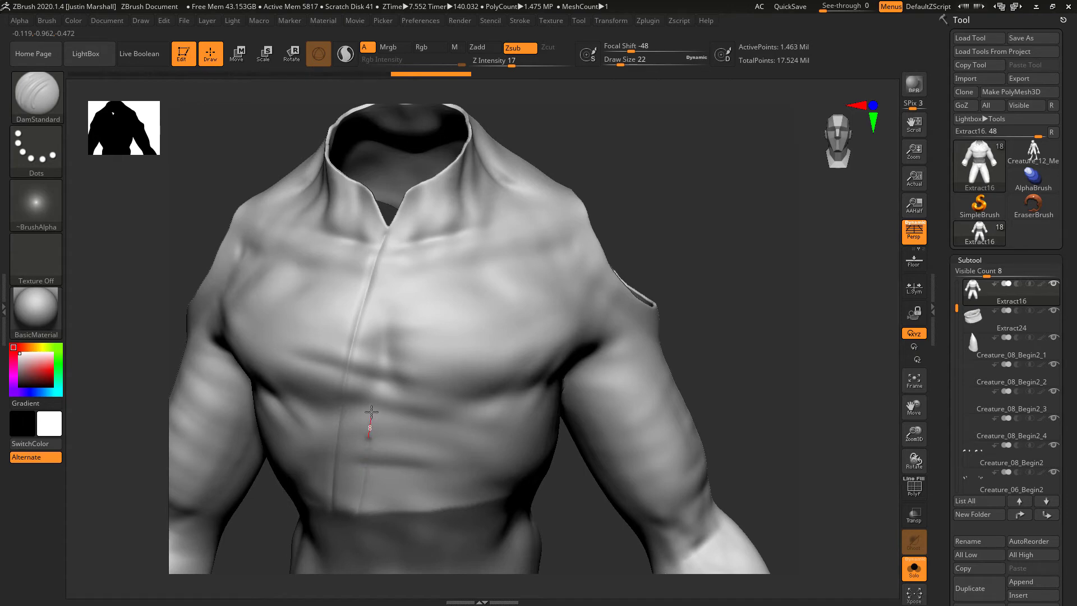
pyautogui.moveTo(376, 366); pyautogui.dragTo(393, 301)
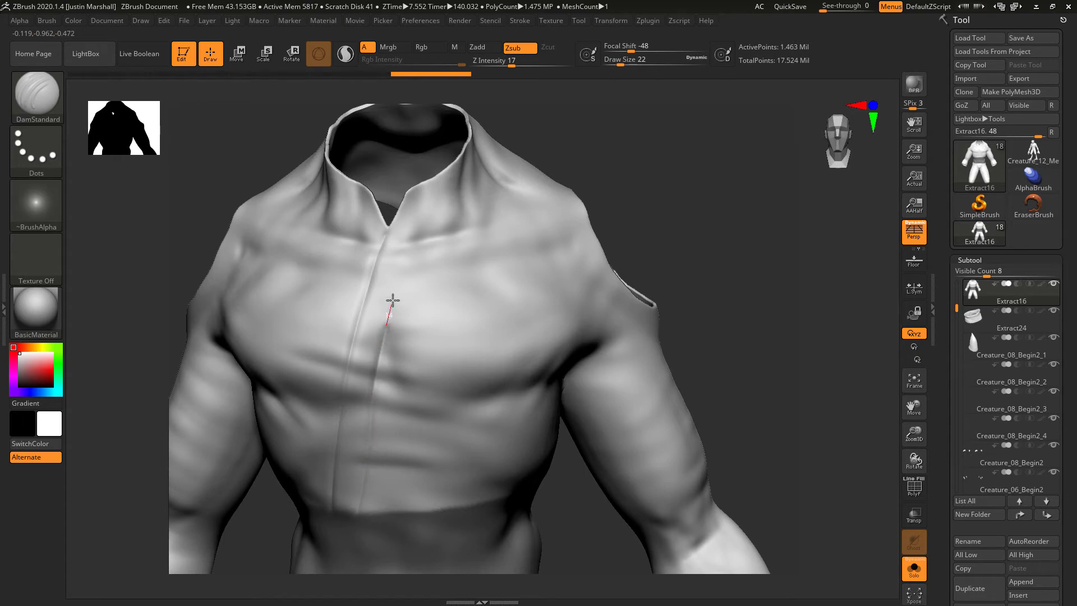
pyautogui.moveTo(404, 257); pyautogui.dragTo(471, 180)
# Carve a seam around the base of the suit's collar, running behind the neck and joining the front seams.
pyautogui.moveTo(746, 121)
pyautogui.mouseDown()
pyautogui.moveTo(661, 115)
pyautogui.moveTo(545, 240)
pyautogui.mouseUp()
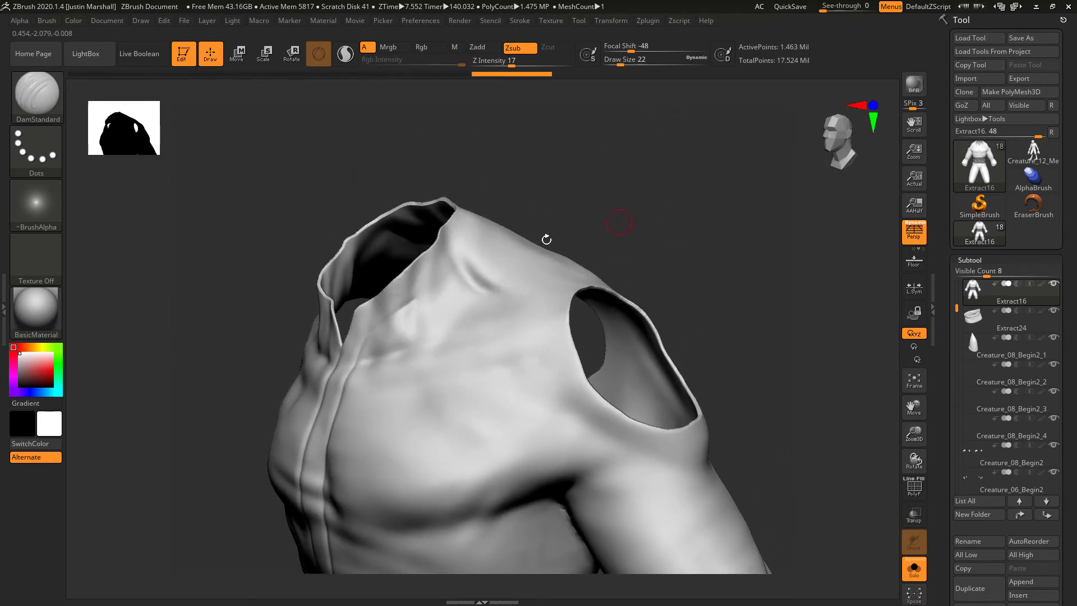
pyautogui.moveTo(422, 296); pyautogui.dragTo(481, 216)
pyautogui.moveTo(609, 175); pyautogui.dragTo(499, 236)
pyautogui.moveTo(477, 221)
pyautogui.mouseDown()
pyautogui.moveTo(494, 193)
pyautogui.moveTo(415, 377)
pyautogui.moveTo(418, 237)
pyautogui.moveTo(479, 211)
pyautogui.moveTo(493, 253)
pyautogui.mouseUp()
pyautogui.moveTo(413, 329)
pyautogui.mouseDown()
pyautogui.moveTo(404, 362)
pyautogui.moveTo(444, 476)
pyautogui.mouseUp()
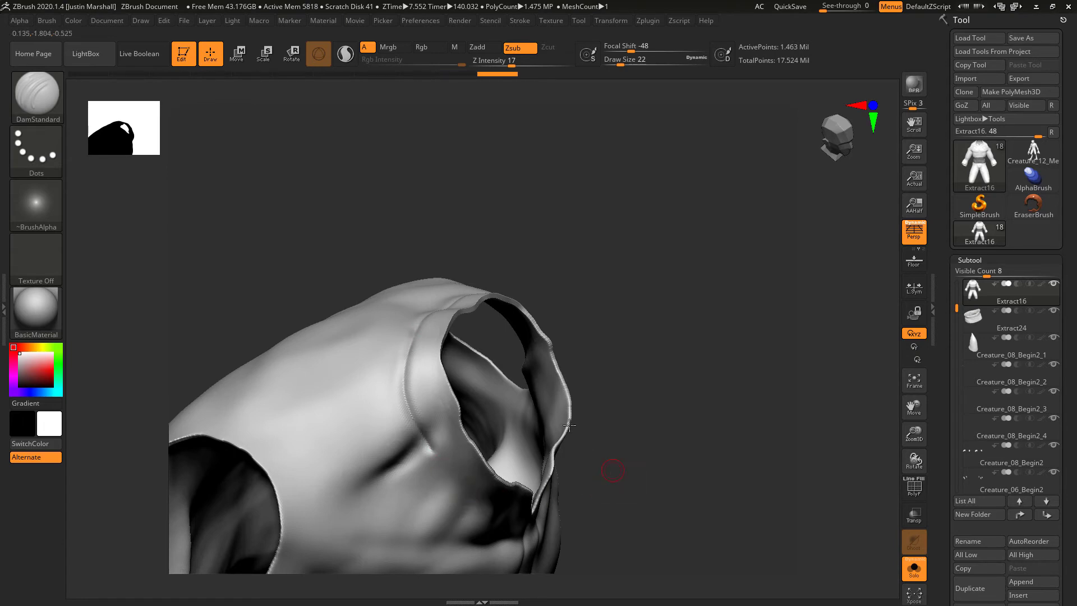
pyautogui.moveTo(596, 482); pyautogui.dragTo(542, 295)
pyautogui.moveTo(283, 199)
pyautogui.mouseDown()
pyautogui.moveTo(409, 335)
pyautogui.moveTo(426, 381)
pyautogui.mouseUp()
# Carve two parallel seams down the outer side of the suit's left leg, between the waist and the knee.
pyautogui.moveTo(618, 265); pyautogui.dragTo(583, 281)
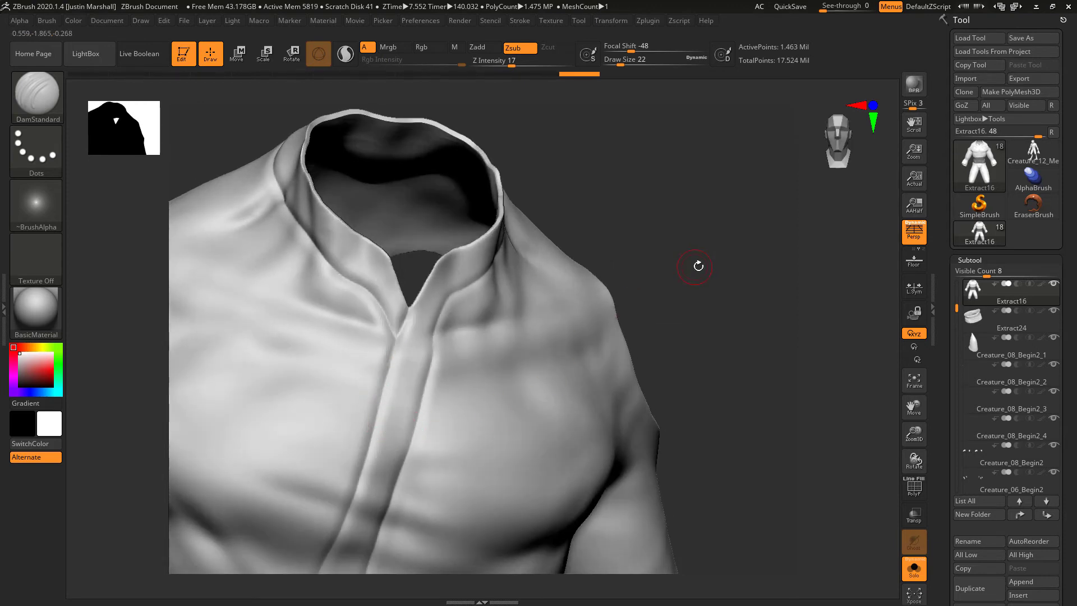
pyautogui.keyDown('alt'); pyautogui.moveTo(697, 264); pyautogui.dragTo(523, 305); pyautogui.keyUp('alt')
pyautogui.keyDown('alt'); pyautogui.moveTo(604, 365); pyautogui.dragTo(558, 223); pyautogui.keyUp('alt')
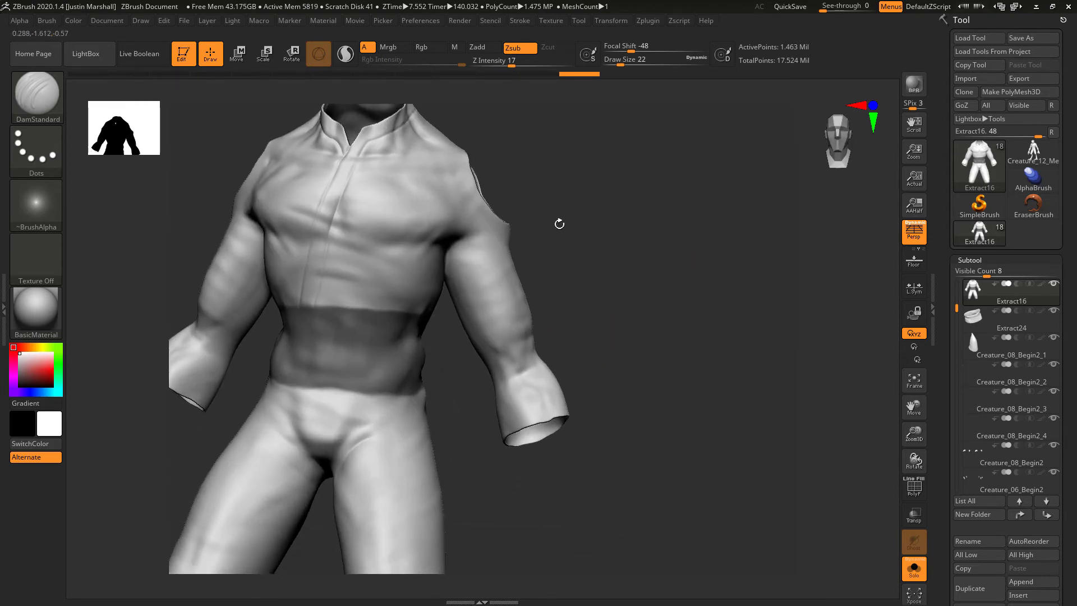
pyautogui.keyDown('alt'); pyautogui.moveTo(624, 348); pyautogui.dragTo(460, 415); pyautogui.keyUp('alt')
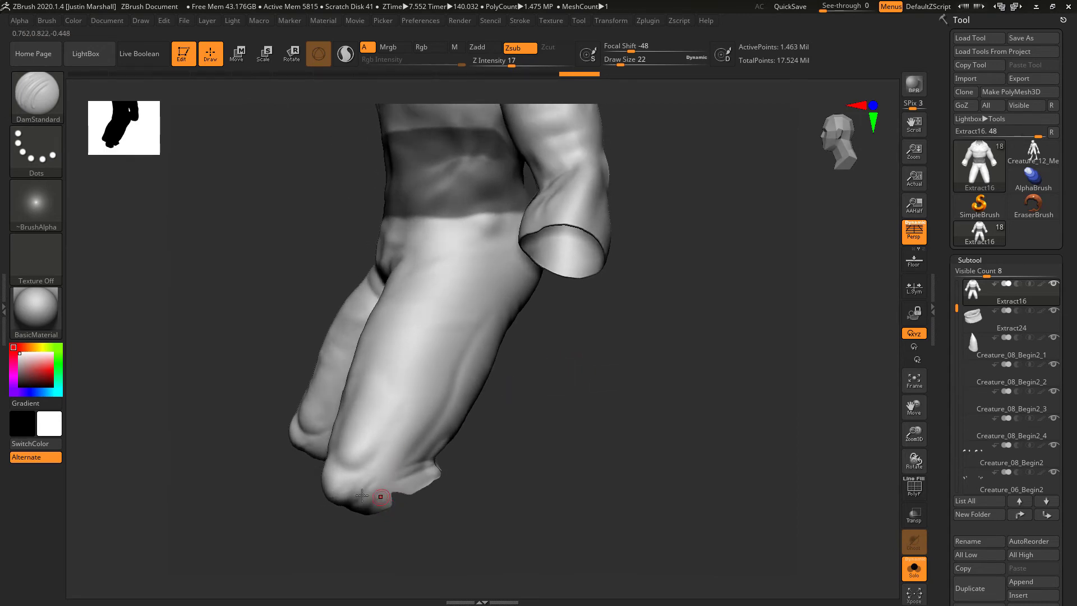
pyautogui.keyDown('shift'); pyautogui.moveTo(362, 495); pyautogui.dragTo(343, 493); pyautogui.keyUp('shift')
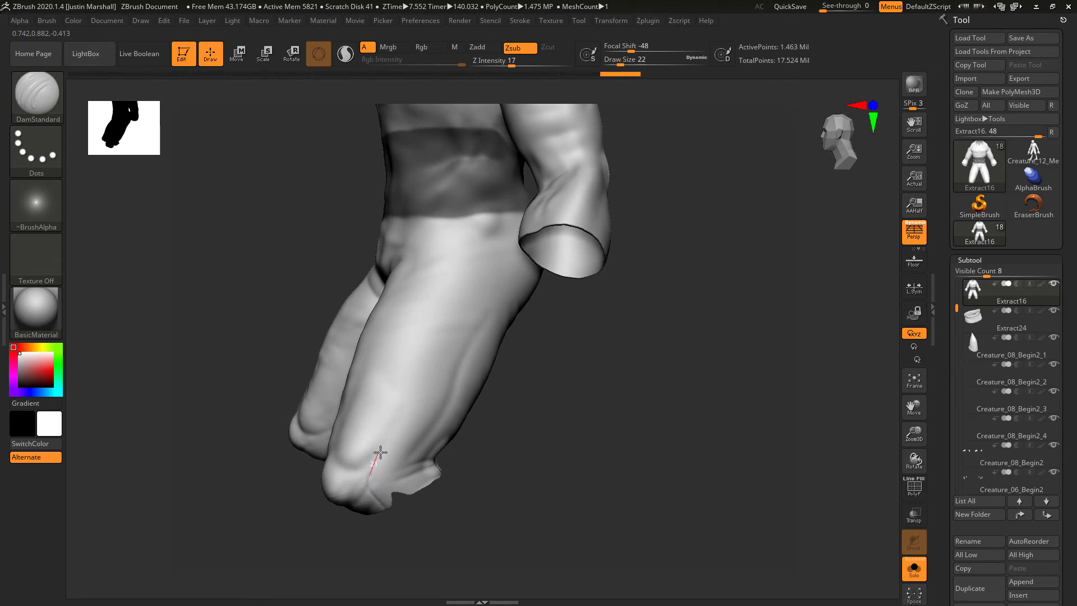
pyautogui.moveTo(420, 389)
pyautogui.mouseDown()
pyautogui.moveTo(473, 307)
pyautogui.moveTo(474, 242)
pyautogui.moveTo(487, 218)
pyautogui.mouseUp()
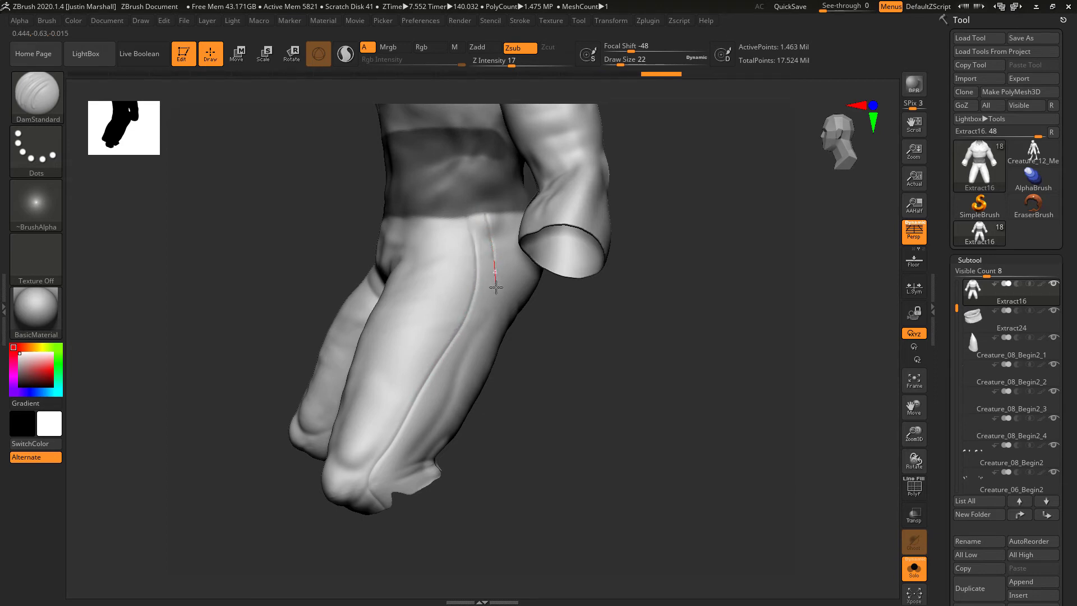
pyautogui.moveTo(491, 309); pyautogui.dragTo(397, 486)
# Carve a matching pair of seams down the outer side of the suit's right leg, between the waist and the knee.
pyautogui.keyDown('alt'); pyautogui.moveTo(503, 450); pyautogui.dragTo(488, 406); pyautogui.keyUp('alt')
pyautogui.moveTo(519, 363)
pyautogui.mouseDown()
pyautogui.moveTo(601, 344)
pyautogui.moveTo(622, 286)
pyautogui.moveTo(650, 273)
pyautogui.moveTo(622, 204)
pyautogui.moveTo(423, 498)
pyautogui.moveTo(450, 481)
pyautogui.mouseUp()
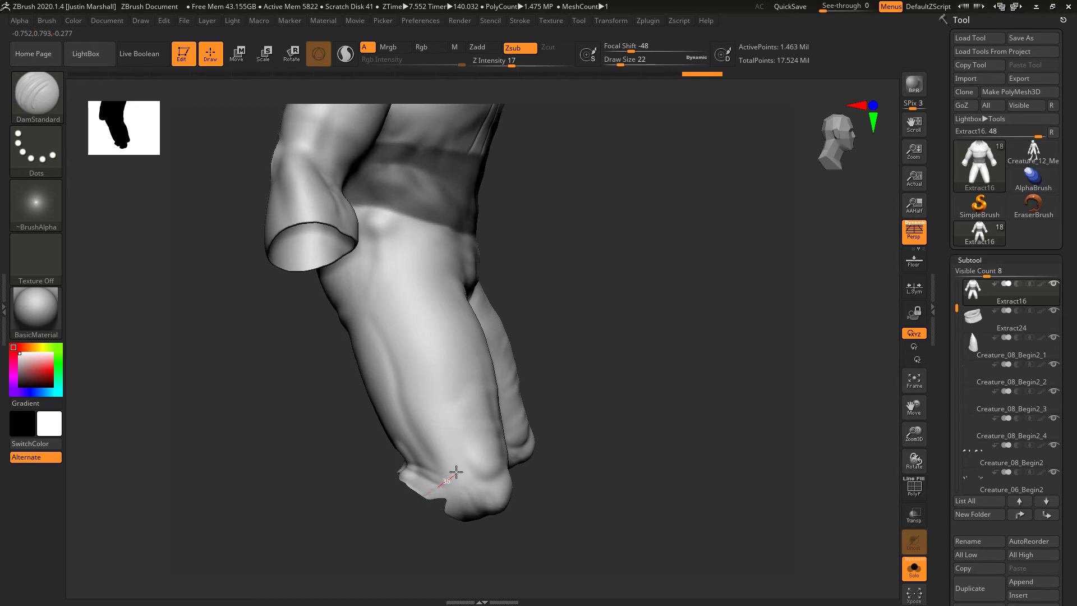
pyautogui.moveTo(425, 431)
pyautogui.mouseDown()
pyautogui.moveTo(397, 377)
pyautogui.moveTo(365, 245)
pyautogui.mouseUp()
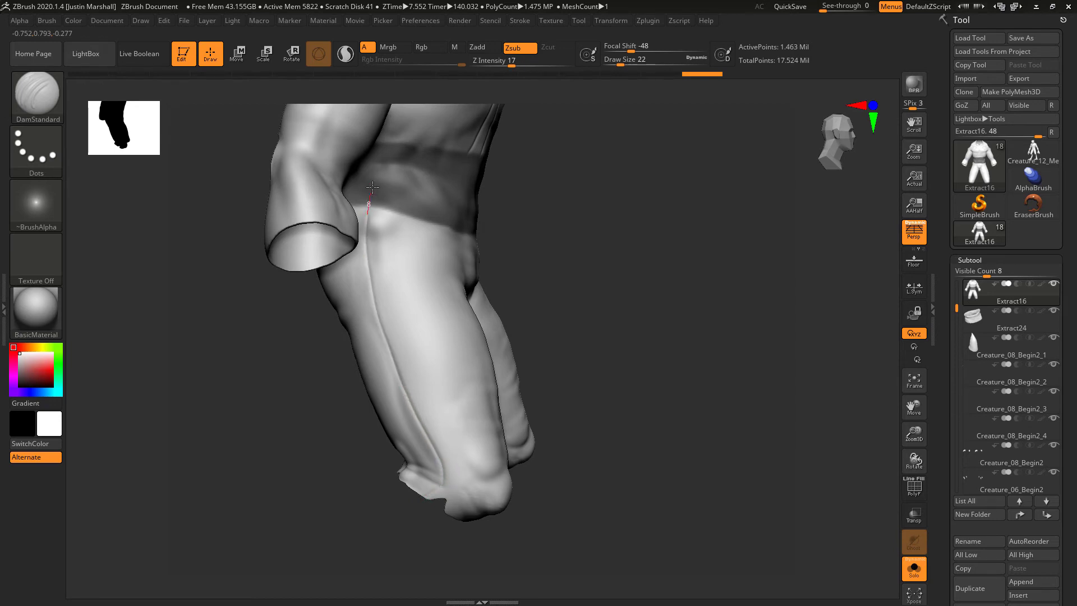
pyautogui.moveTo(372, 187); pyautogui.dragTo(373, 186)
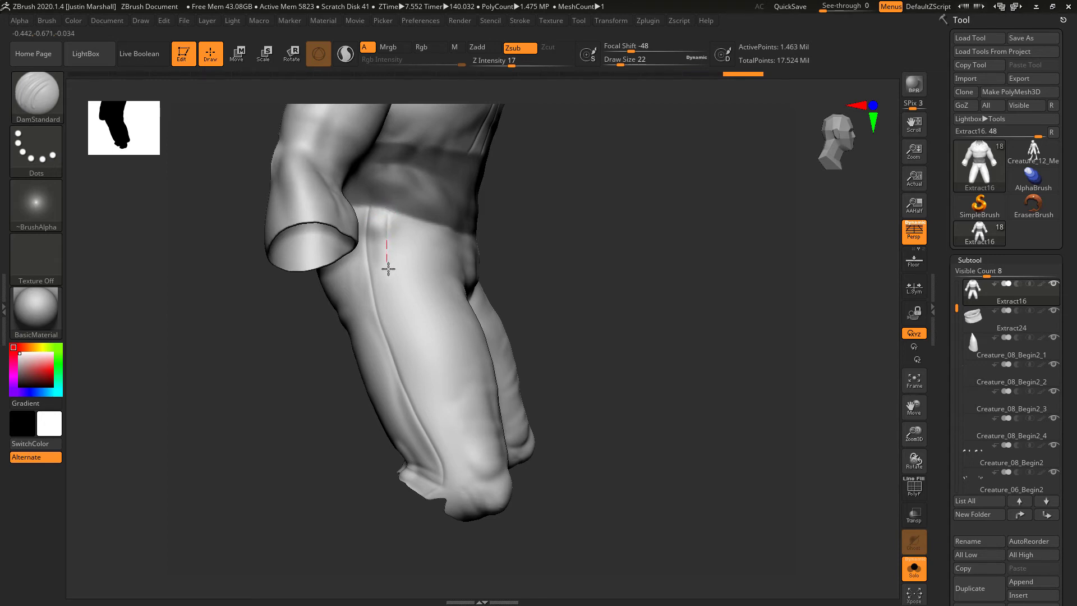
pyautogui.moveTo(389, 269); pyautogui.dragTo(461, 464)
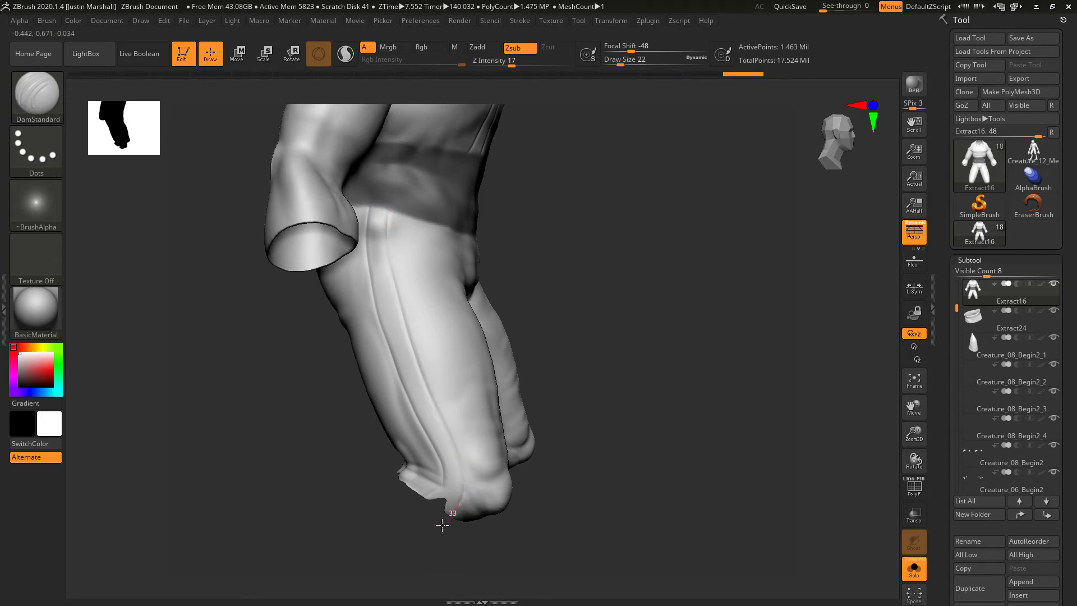
pyautogui.moveTo(442, 525); pyautogui.dragTo(441, 526)
# End the isolation of the bodysuit to show the whole creature, and bring the costume pieces into view in the subtool list.
pyautogui.moveTo(637, 355)
pyautogui.keyDown('alt'); pyautogui.mouseDown()
pyautogui.moveTo(620, 317)
pyautogui.moveTo(578, 400)
pyautogui.moveTo(597, 390)
pyautogui.moveTo(582, 314)
pyautogui.mouseUp(); pyautogui.keyUp('alt')
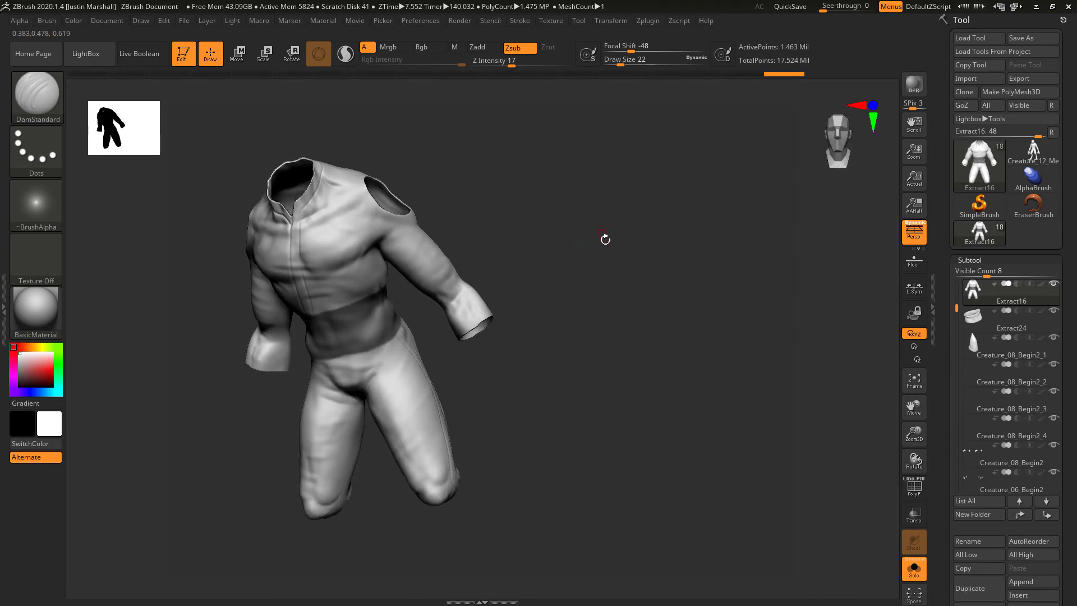
pyautogui.moveTo(605, 240); pyautogui.dragTo(628, 235)
pyautogui.click(913, 569)
pyautogui.moveTo(613, 356); pyautogui.dragTo(662, 345)
pyautogui.moveTo(956, 307); pyautogui.dragTo(954, 432)
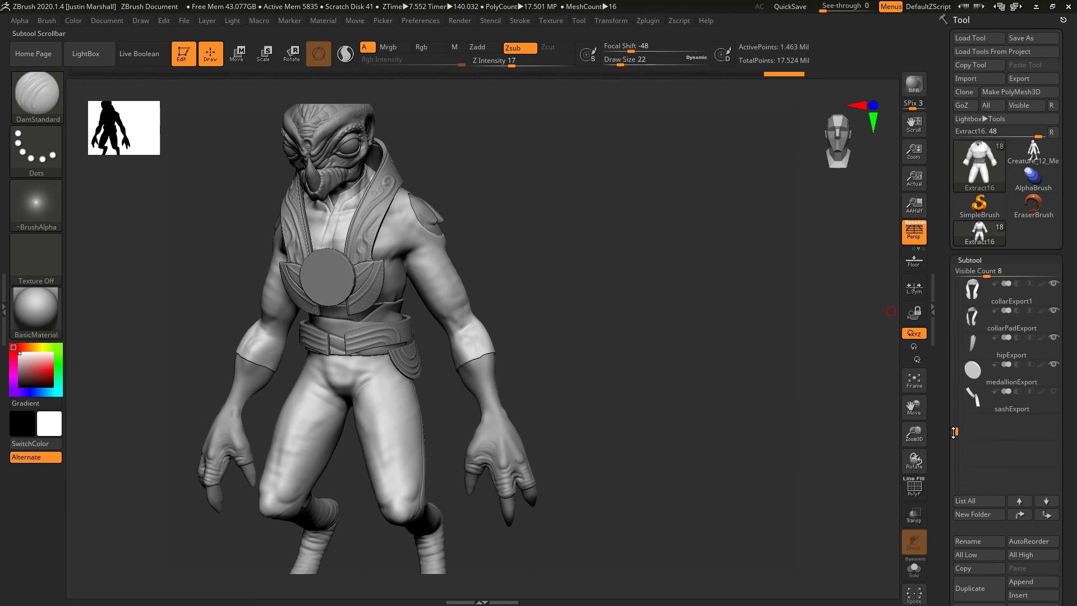
# Show the hidden sash piece and make it the active subtool.
pyautogui.click(1053, 391)
pyautogui.keyDown('alt'); pyautogui.moveTo(749, 372); pyautogui.dragTo(725, 374); pyautogui.keyUp('alt')
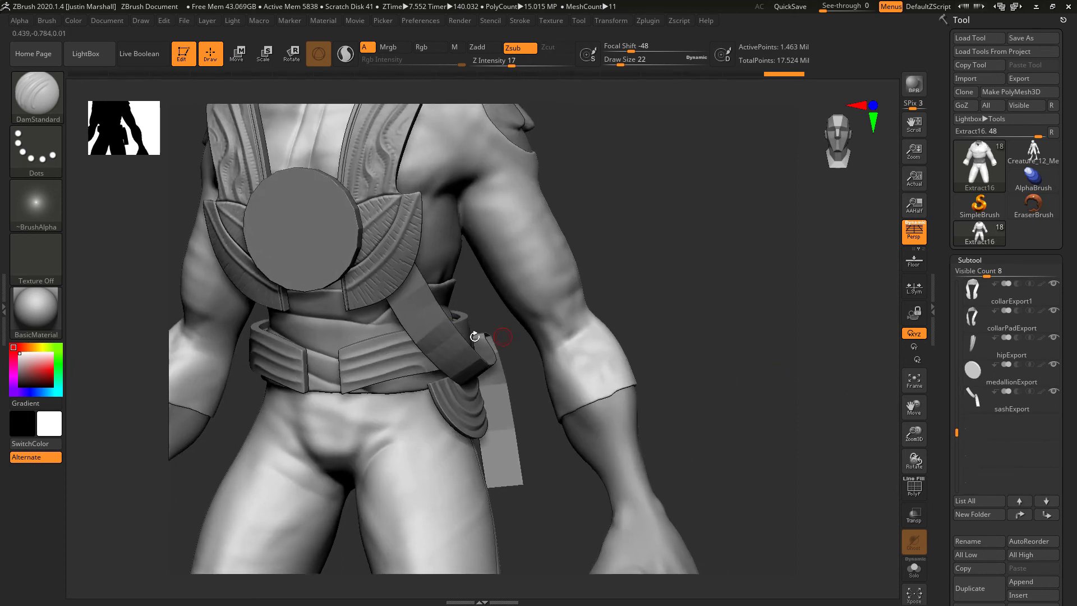
pyautogui.keyDown('alt'); pyautogui.click(498, 352); pyautogui.keyUp('alt')
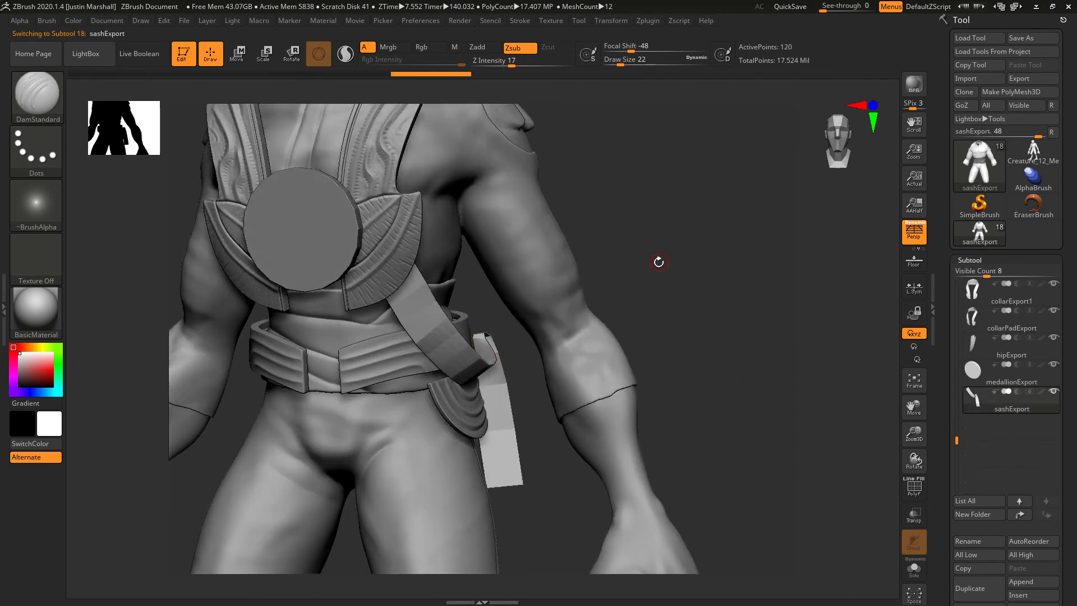
# Subdivide the sash repeatedly until its blocky faces are smooth and dense enough for sculpting folds.
pyautogui.hotkey('ctrl', 'd')
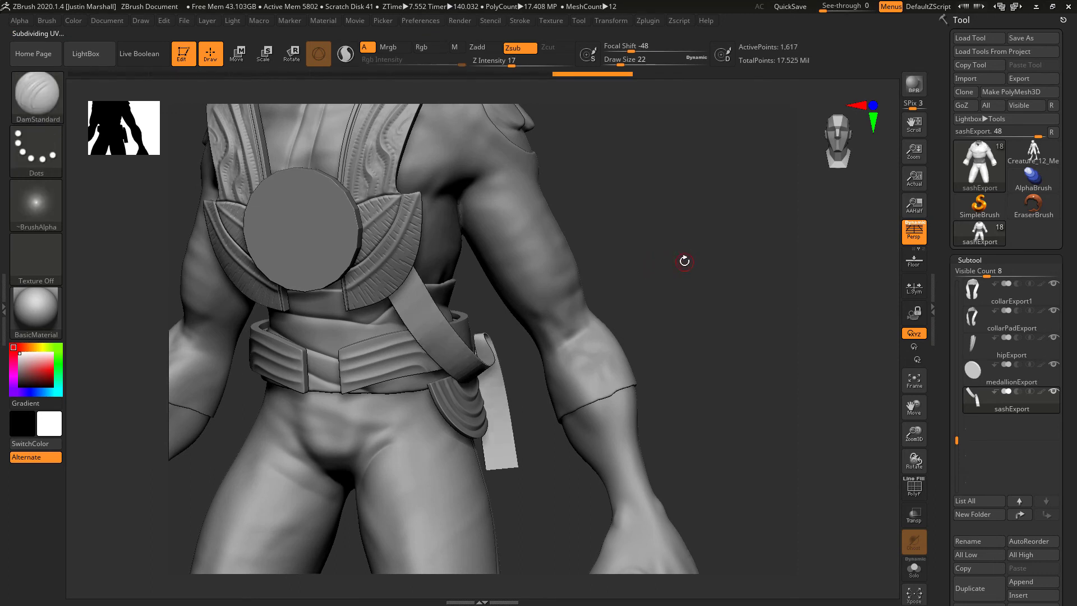
pyautogui.hotkey('ctrl', 'd')
pyautogui.hotkey('ctrl', 'd')
# Carve long folds down the sash's diagonal band below the chest plate with DamStandard at draw size 49, and smooth them.
pyautogui.keyDown('alt'); pyautogui.moveTo(680, 264); pyautogui.dragTo(606, 300); pyautogui.keyUp('alt')
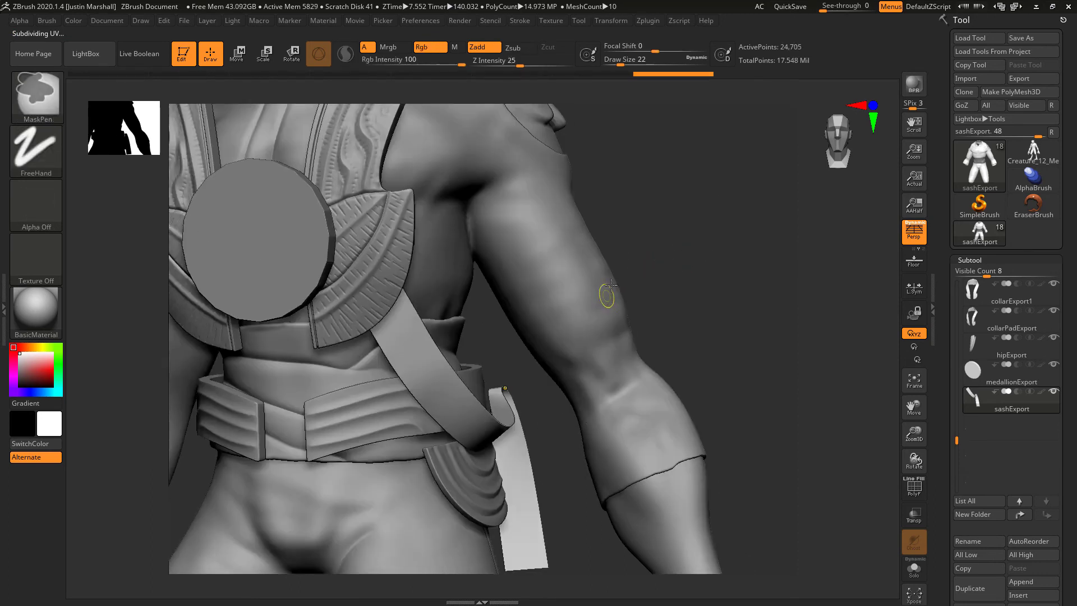
pyautogui.moveTo(621, 60); pyautogui.dragTo(623, 60)
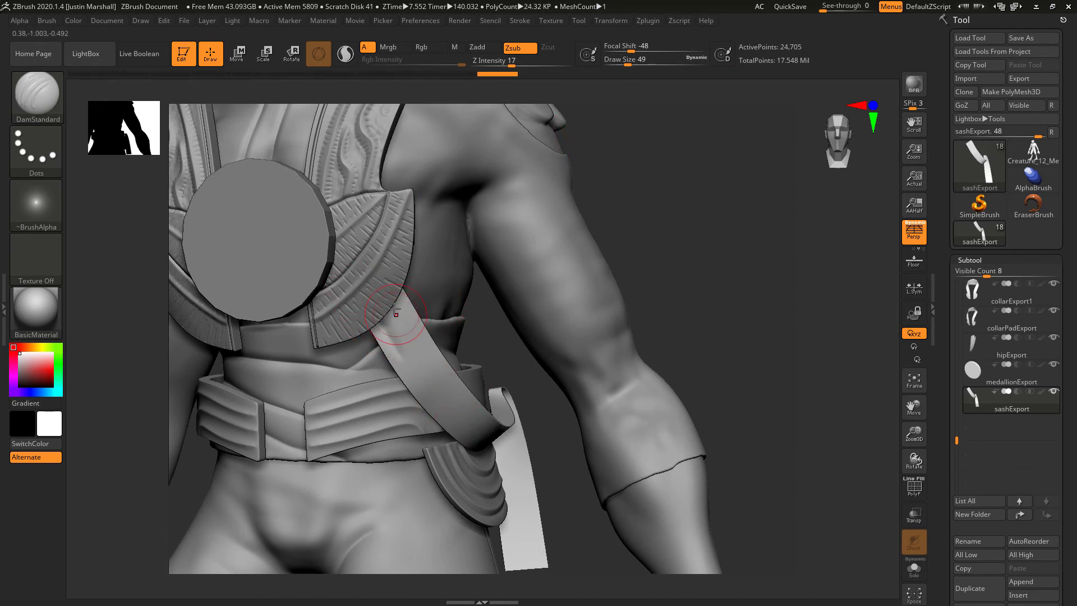
pyautogui.moveTo(407, 343); pyautogui.dragTo(476, 439)
pyautogui.moveTo(392, 332); pyautogui.dragTo(447, 413)
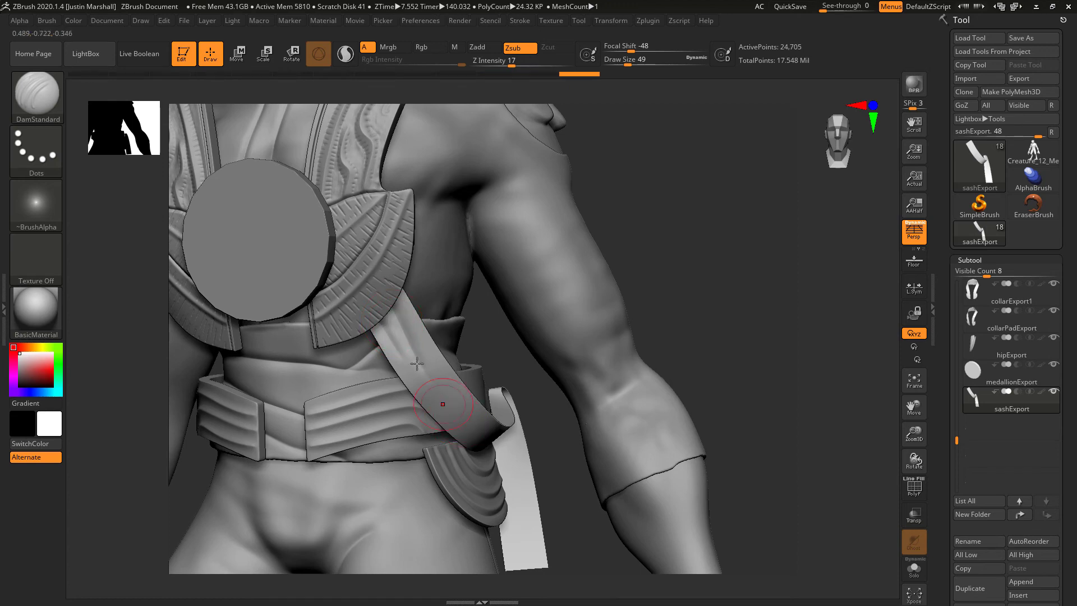
pyautogui.press('shift')
pyautogui.keyDown('shift'); pyautogui.moveTo(398, 335); pyautogui.dragTo(468, 420); pyautogui.keyUp('shift')
# Carve lengthwise folds into the sash's hanging end at the hip, reducing the draw size to 41, and smooth them.
pyautogui.moveTo(737, 292)
pyautogui.mouseDown()
pyautogui.moveTo(684, 290)
pyautogui.moveTo(678, 276)
pyautogui.moveTo(729, 302)
pyautogui.moveTo(739, 205)
pyautogui.moveTo(727, 206)
pyautogui.mouseUp()
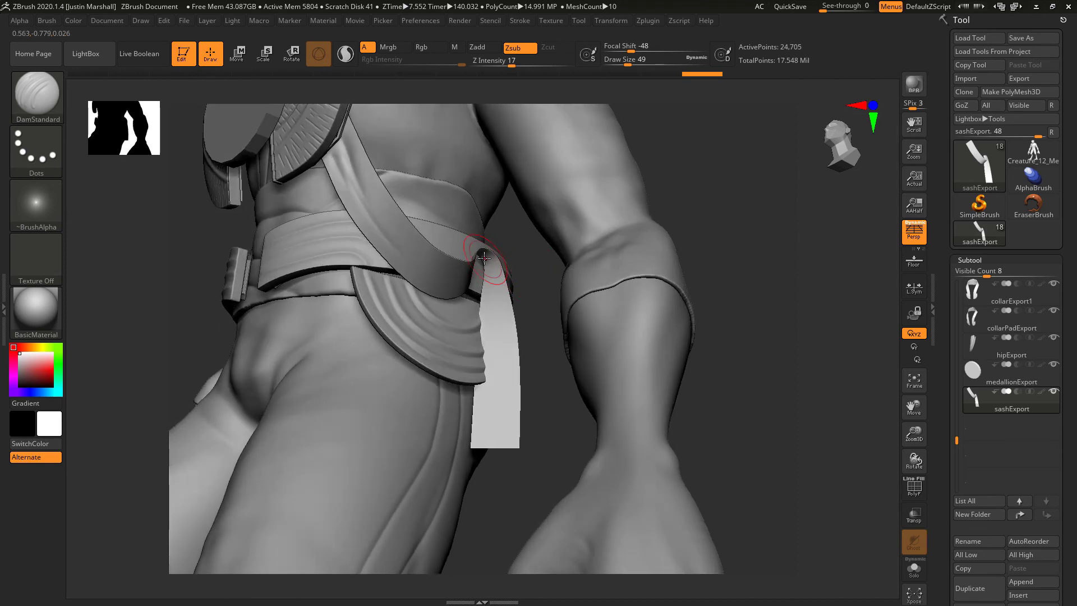
pyautogui.moveTo(487, 262); pyautogui.dragTo(492, 342)
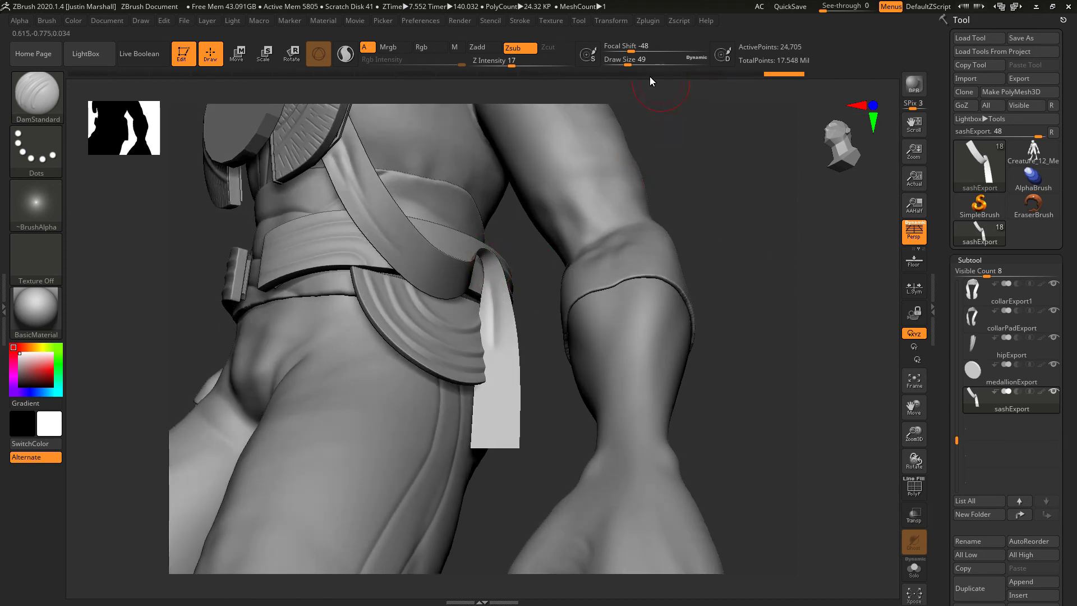
pyautogui.moveTo(630, 63); pyautogui.dragTo(625, 63)
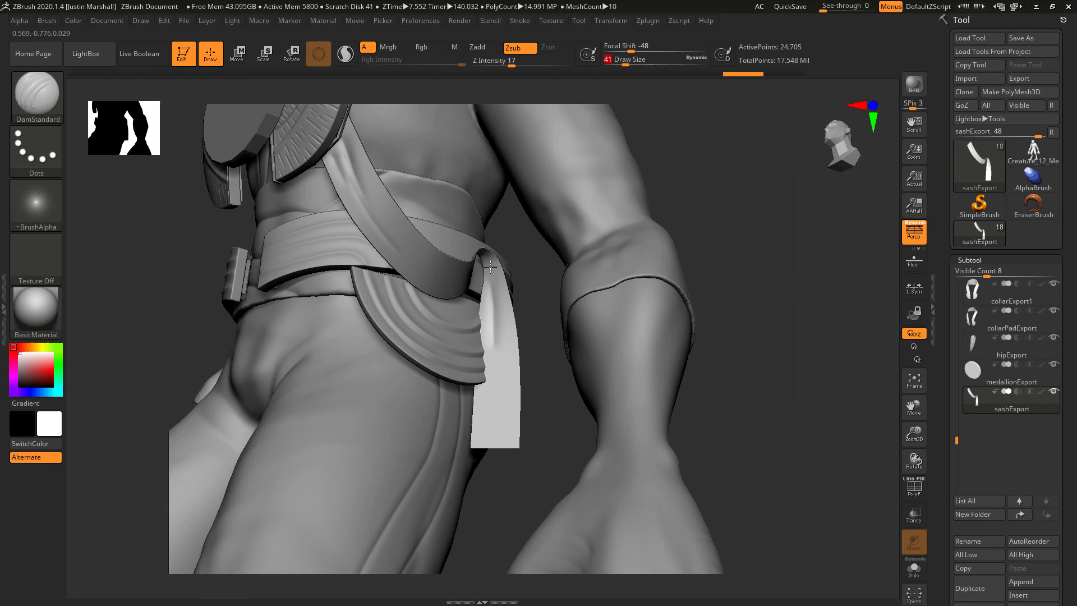
pyautogui.press('ctrl')
pyautogui.hotkey('ctrl', 'z')
pyautogui.moveTo(495, 439); pyautogui.dragTo(488, 305)
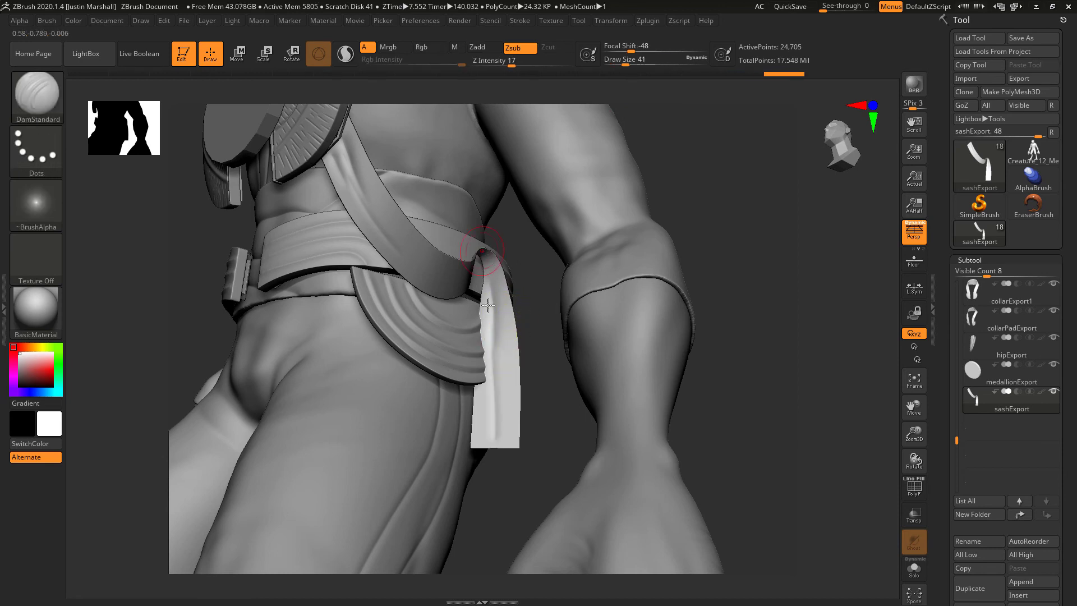
pyautogui.moveTo(508, 439); pyautogui.dragTo(493, 304)
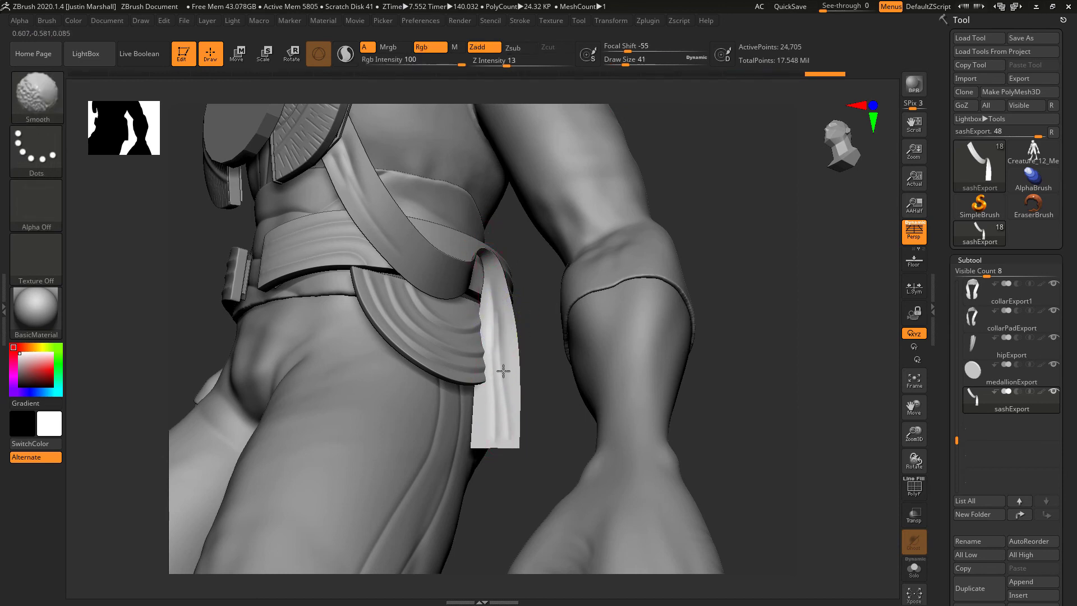
pyautogui.moveTo(502, 435)
pyautogui.keyDown('alt'); pyautogui.mouseDown()
pyautogui.moveTo(493, 402)
pyautogui.moveTo(488, 481)
pyautogui.mouseUp(); pyautogui.keyUp('alt')
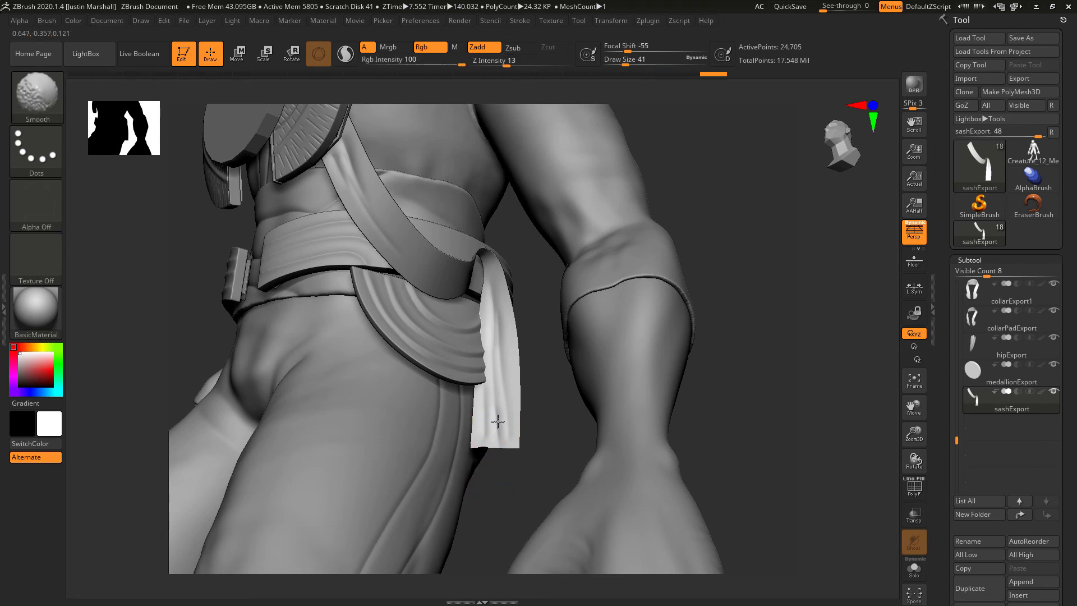
# Carve folds along the sash's diagonal band where it curves around the hip.
pyautogui.moveTo(726, 185)
pyautogui.mouseDown()
pyautogui.moveTo(461, 279)
pyautogui.moveTo(432, 279)
pyautogui.moveTo(399, 256)
pyautogui.mouseUp()
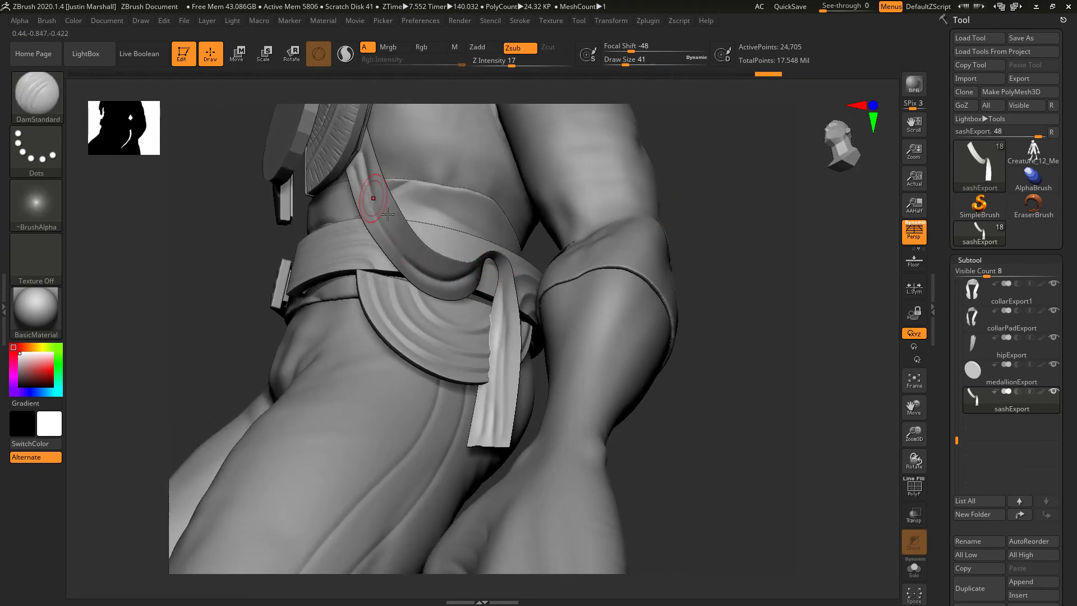
pyautogui.moveTo(377, 203)
pyautogui.mouseDown()
pyautogui.moveTo(474, 285)
pyautogui.moveTo(443, 287)
pyautogui.moveTo(428, 268)
pyautogui.mouseUp()
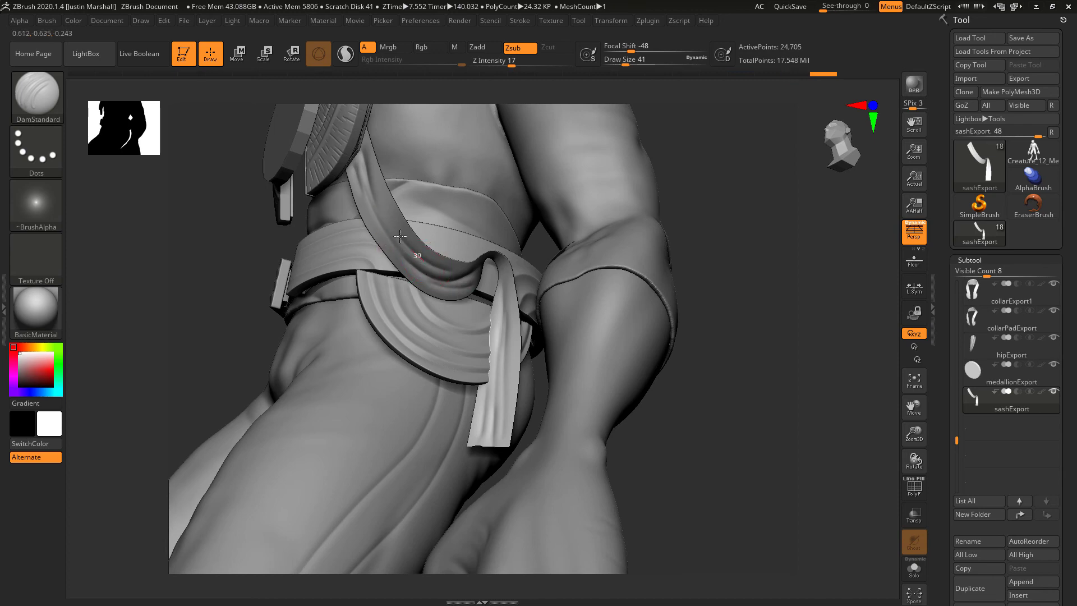
pyautogui.moveTo(690, 230)
pyautogui.mouseDown()
pyautogui.moveTo(728, 222)
pyautogui.moveTo(728, 275)
pyautogui.mouseUp()
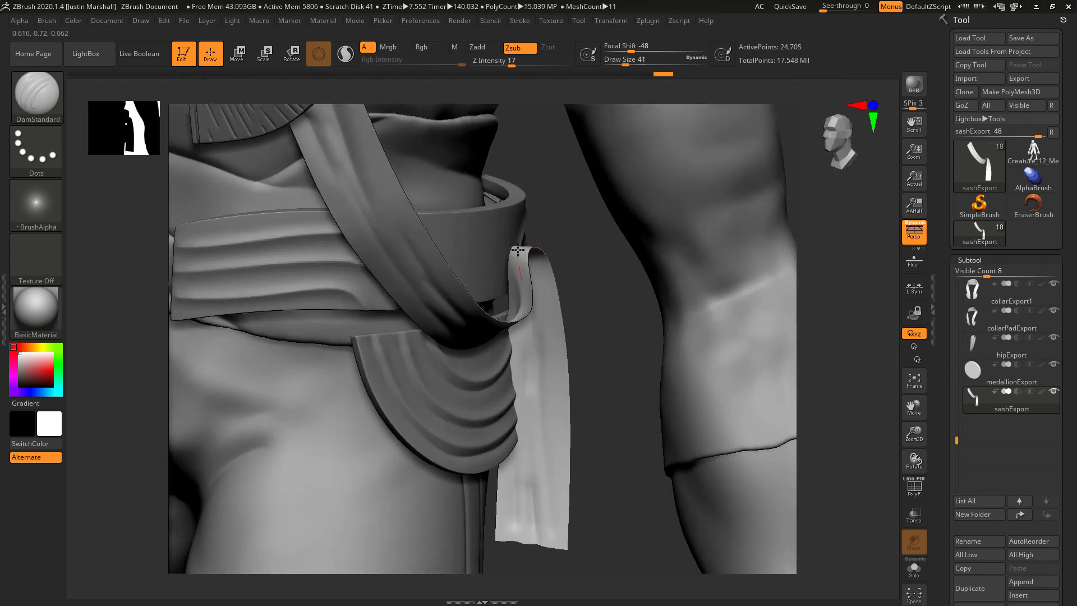
pyautogui.hotkey('ctrl', 'shift', 'z')
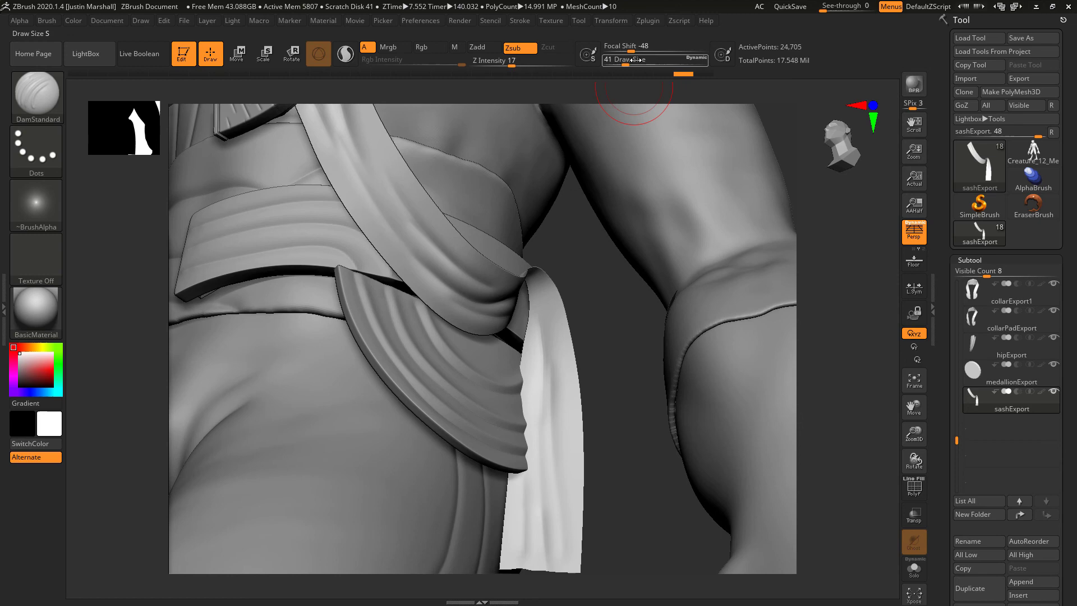
# Reduce the draw size to 18 and carve finer creases down the sash's hanging end from where it folds over.
pyautogui.moveTo(636, 59); pyautogui.dragTo(619, 60)
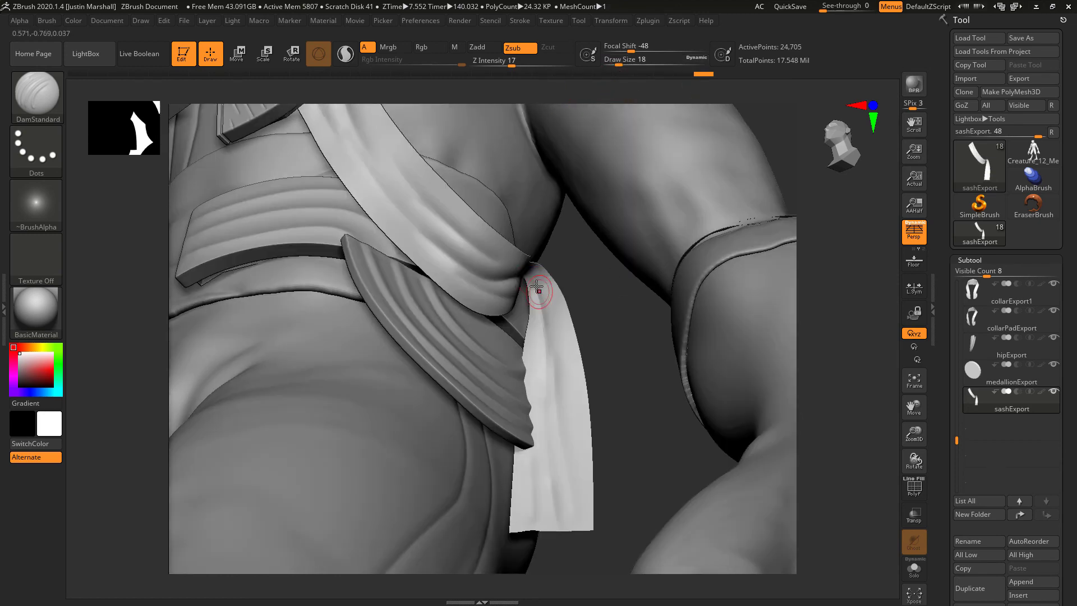
pyautogui.moveTo(536, 285); pyautogui.dragTo(570, 406)
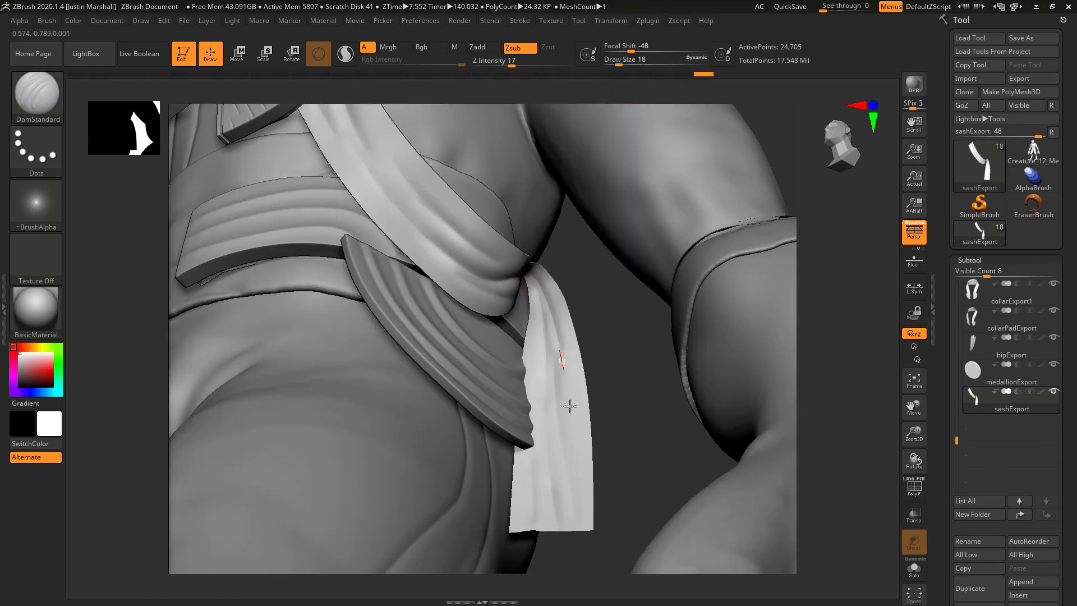
pyautogui.hotkey('ctrl', 'shift', 'z')
pyautogui.hotkey('ctrl', 'shift', 'z')
# Carve fine creases into the sash's upper end beneath the chest plate, and undo unwanted strokes.
pyautogui.moveTo(410, 239)
pyautogui.mouseDown()
pyautogui.moveTo(484, 328)
pyautogui.moveTo(436, 247)
pyautogui.mouseUp()
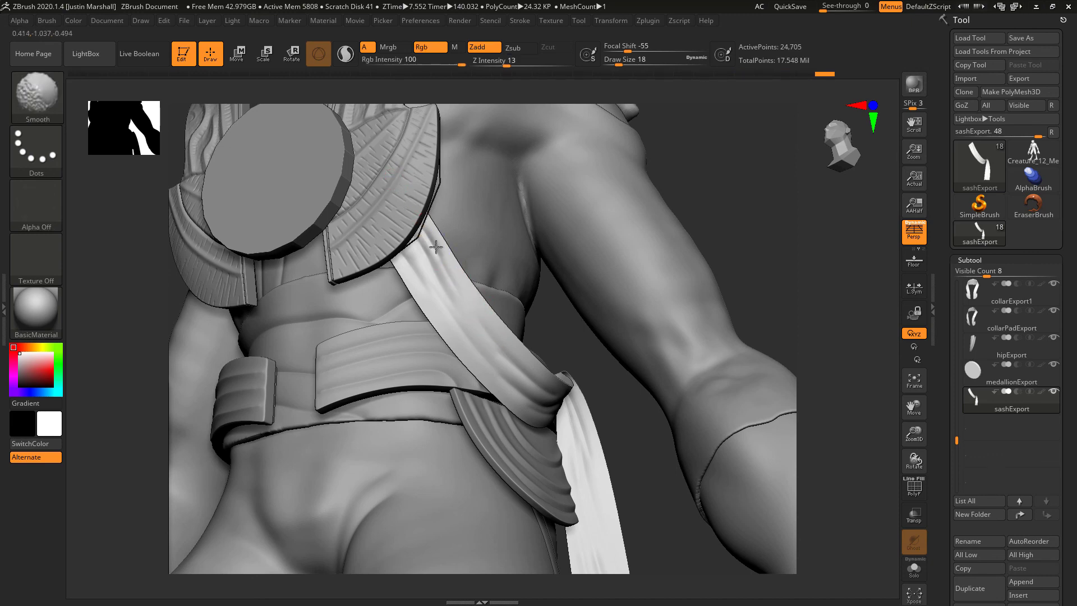
pyautogui.hotkey('ctrl', 'z')
pyautogui.hotkey('ctrl', 'z')
pyautogui.hotkey('ctrl', 'z')
pyautogui.hotkey('ctrl', 'z')
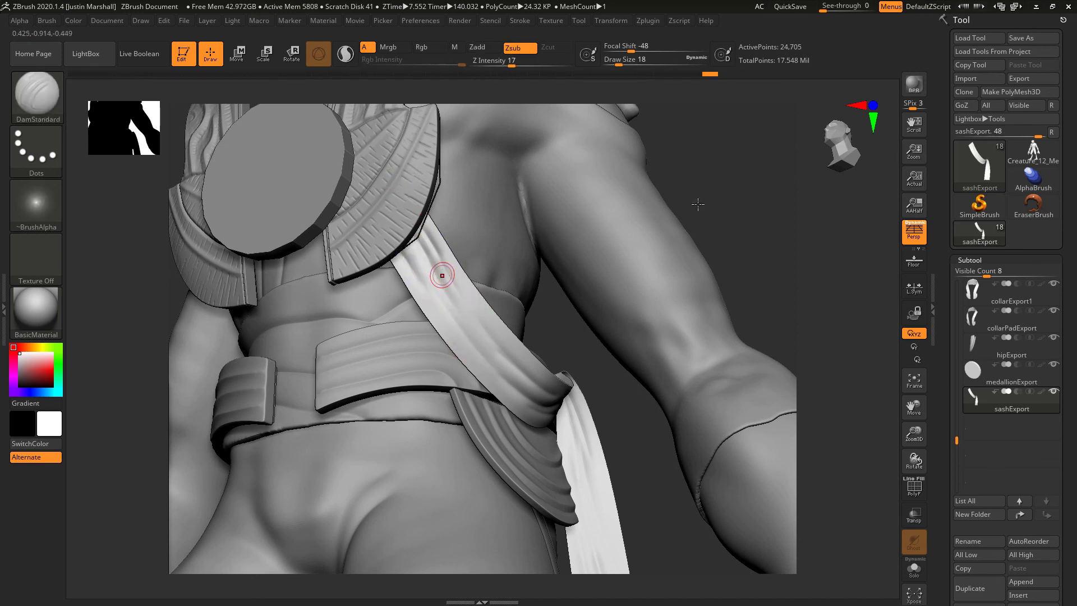
pyautogui.hotkey('ctrl', 'shift', 'z')
# Sharpen and smooth the long creases along the sash from the chest plate to the hip, checking them on the whole creature.
pyautogui.keyDown('alt'); pyautogui.moveTo(767, 209); pyautogui.dragTo(645, 324); pyautogui.keyUp('alt')
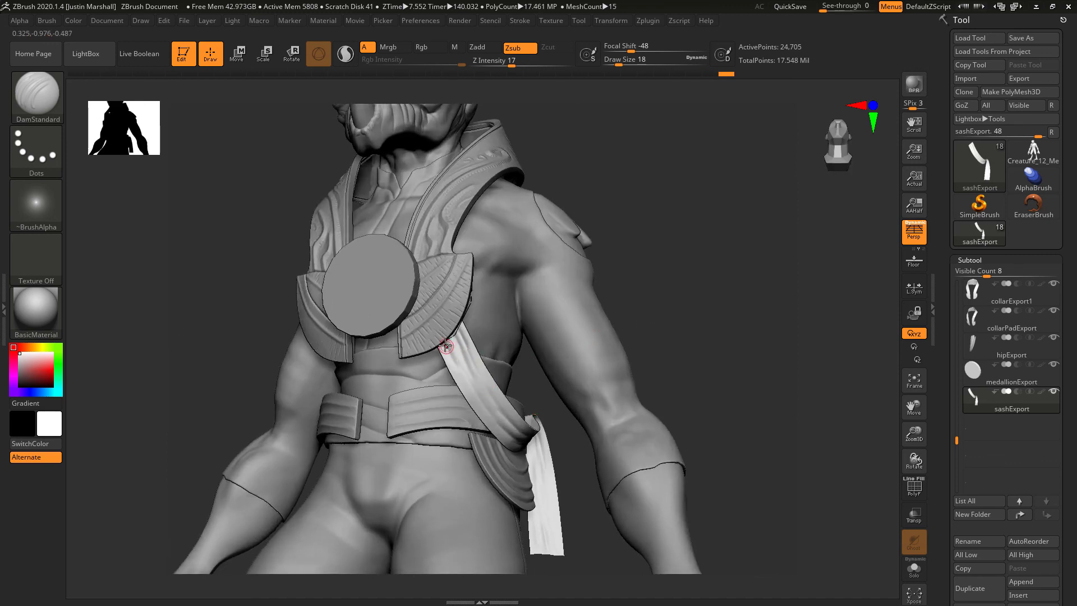
pyautogui.hotkey('ctrl', 'shift', 'z')
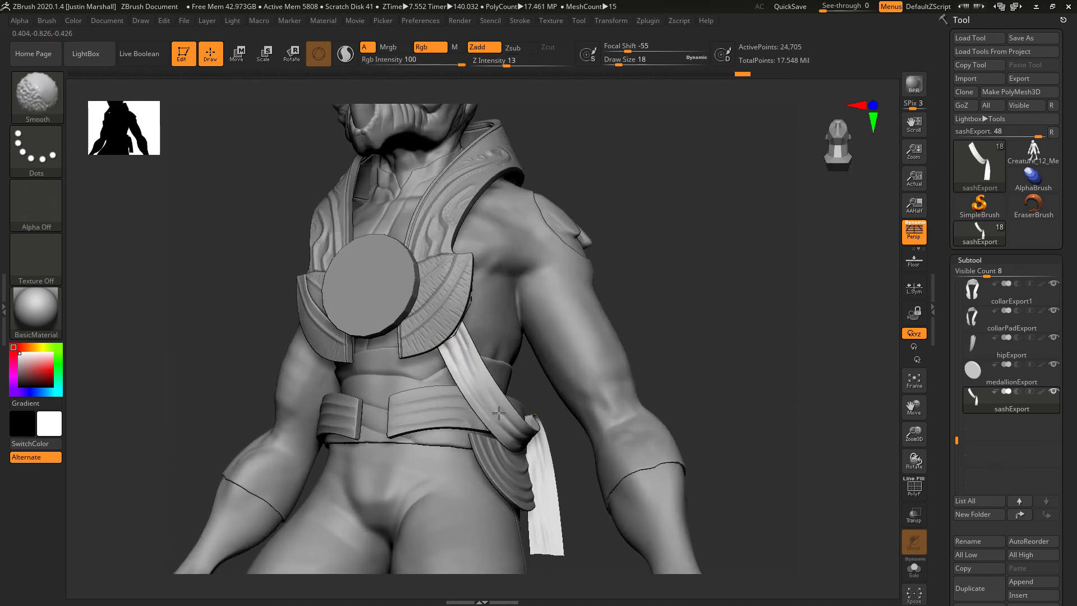
pyautogui.hotkey('ctrl', 'shift', 'z')
pyautogui.hotkey('ctrl', 'shift', 'z')
pyautogui.hotkey('ctrl', 'shift', 'z')
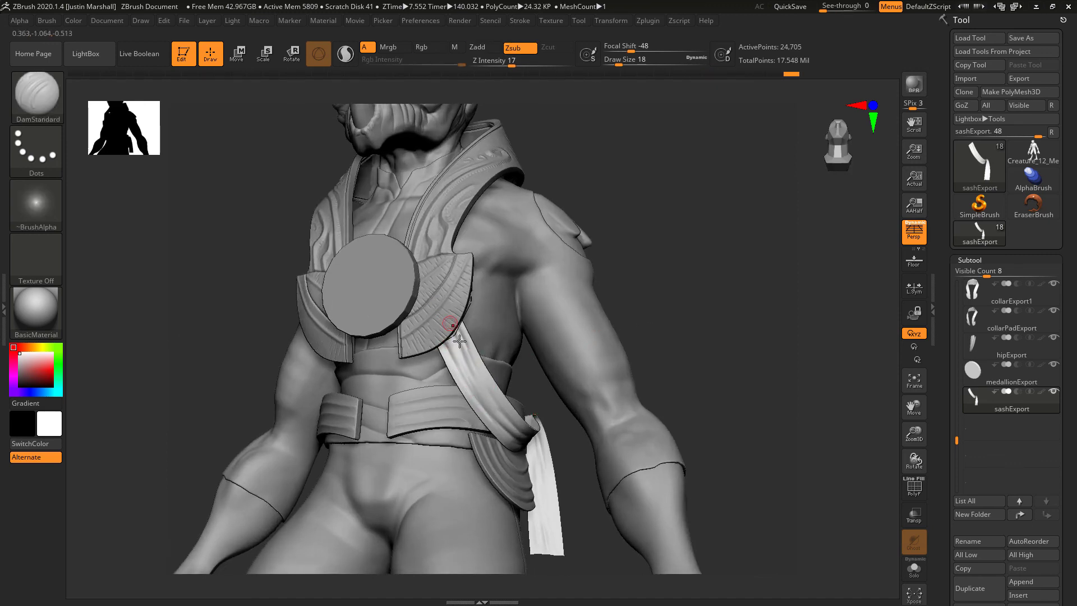
pyautogui.hotkey('ctrl', 'shift', 'z')
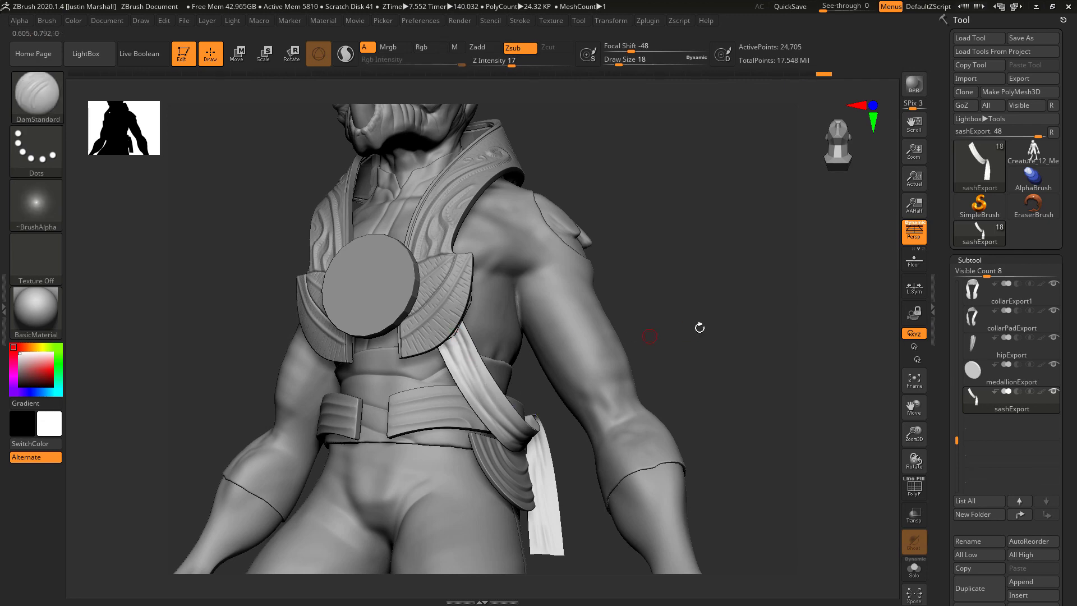
pyautogui.hotkey('ctrl', 'shift', 'z')
pyautogui.keyDown('shift'); pyautogui.moveTo(691, 305); pyautogui.dragTo(701, 219); pyautogui.keyUp('shift')
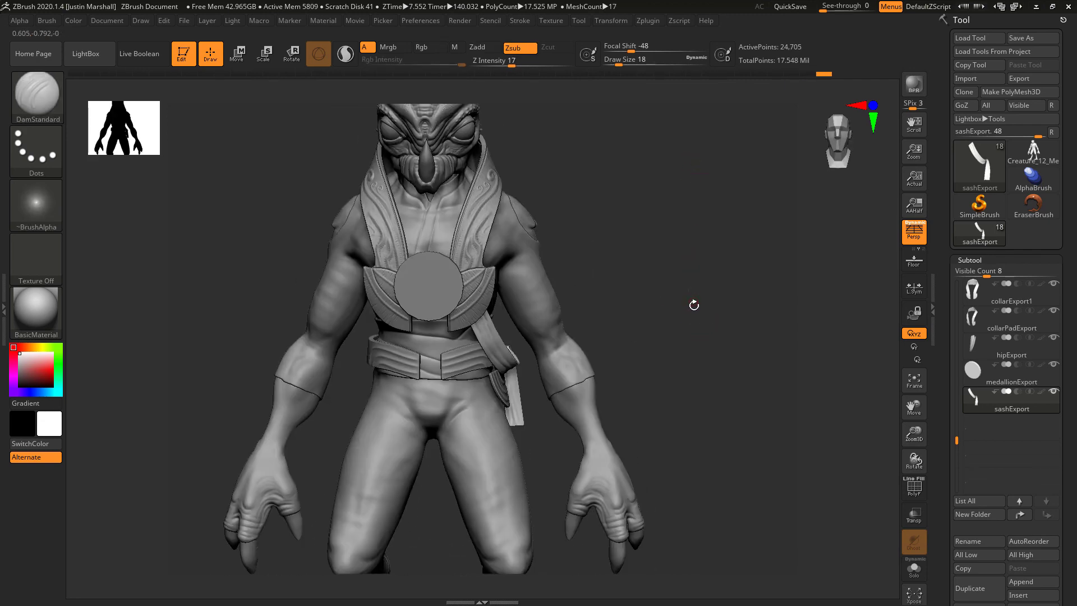
pyautogui.moveTo(667, 290); pyautogui.dragTo(691, 291)
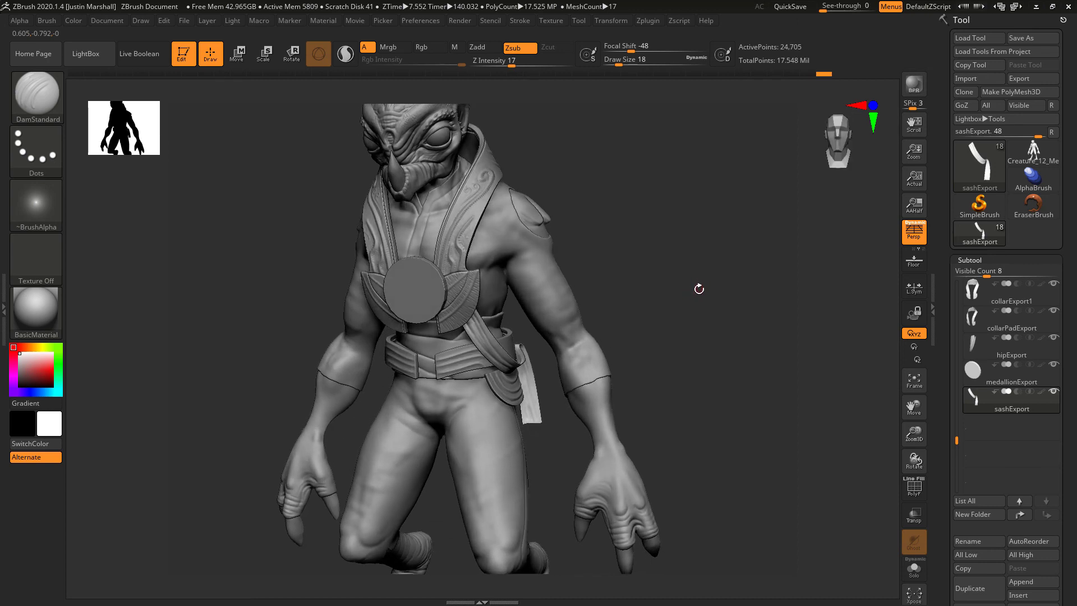